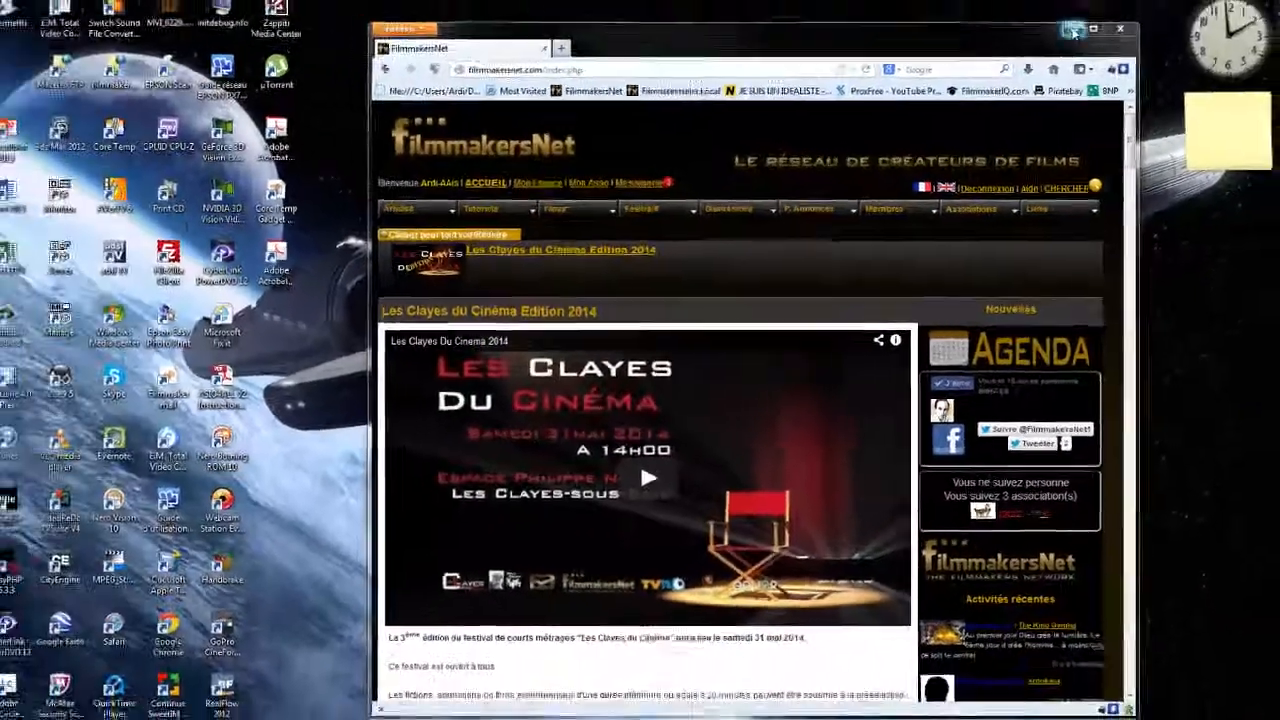
# Minimize the browser and switch to the Chess_1 project in Adobe Premiere Pro.
pyautogui.click(1076, 46)
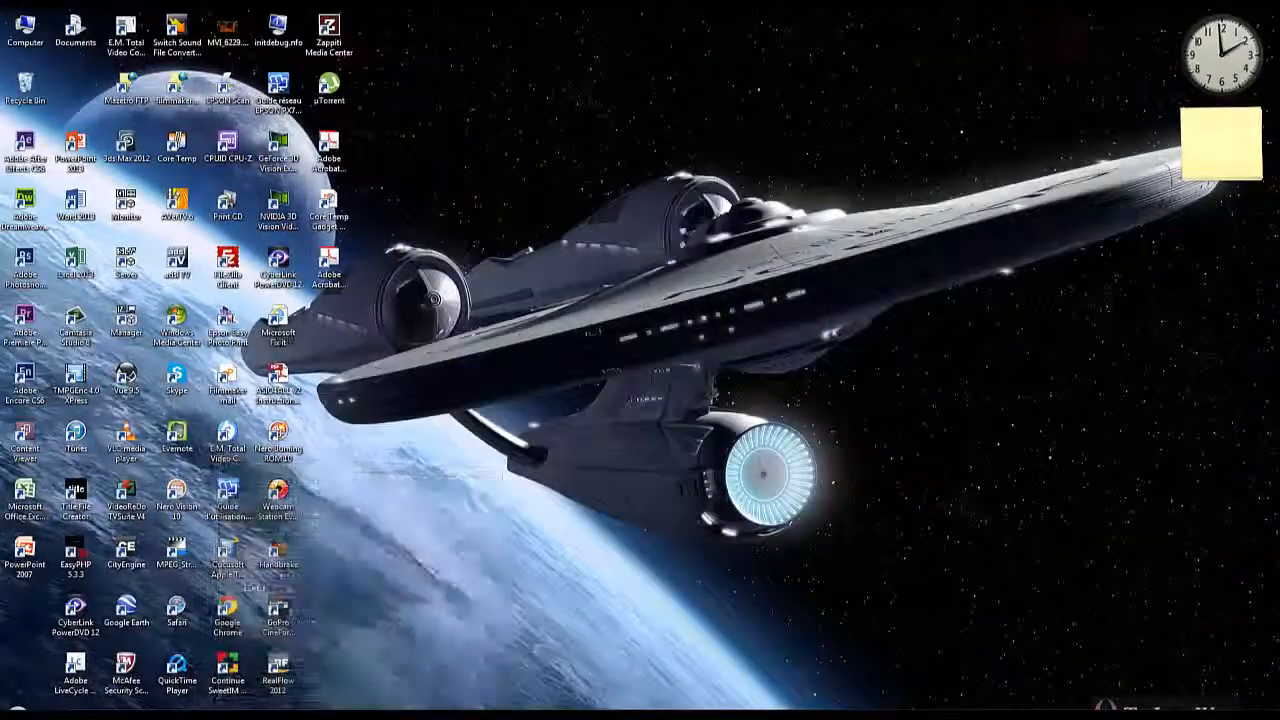
pyautogui.click(253, 706)
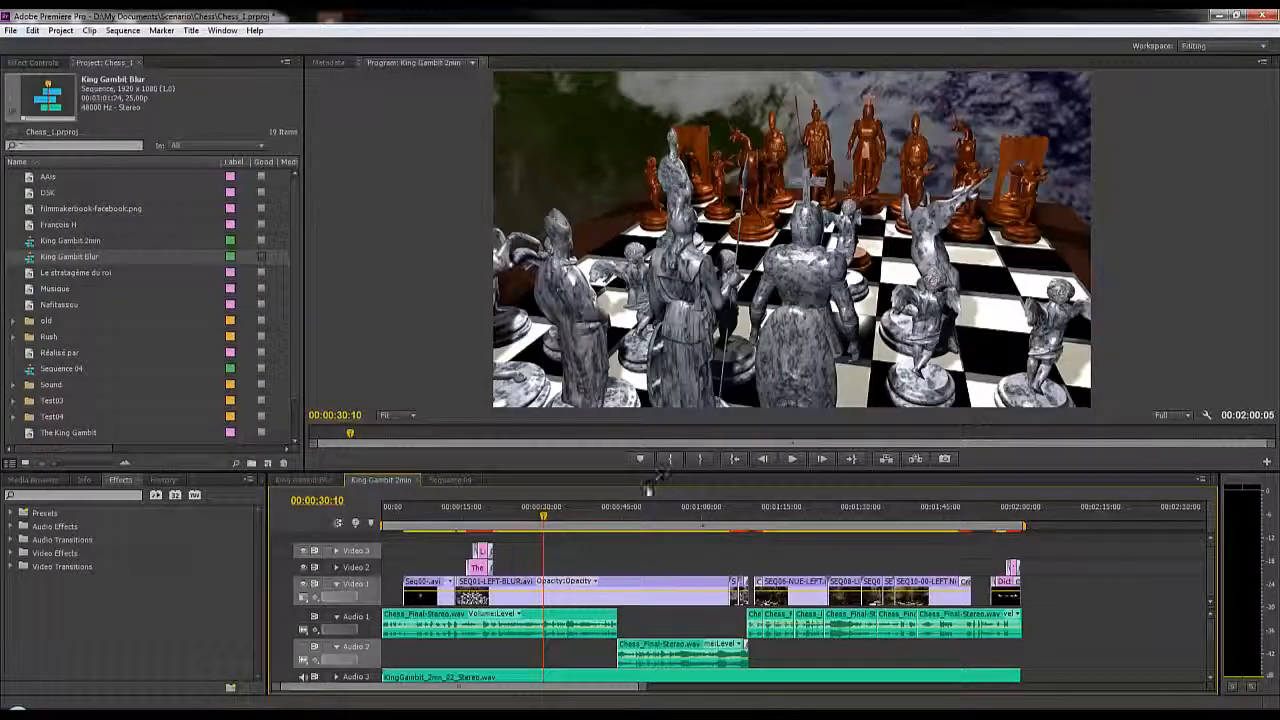
# Move the playhead back to about 28 seconds in the King Gambit 2min sequence and briefly play it.
pyautogui.click(543, 514)
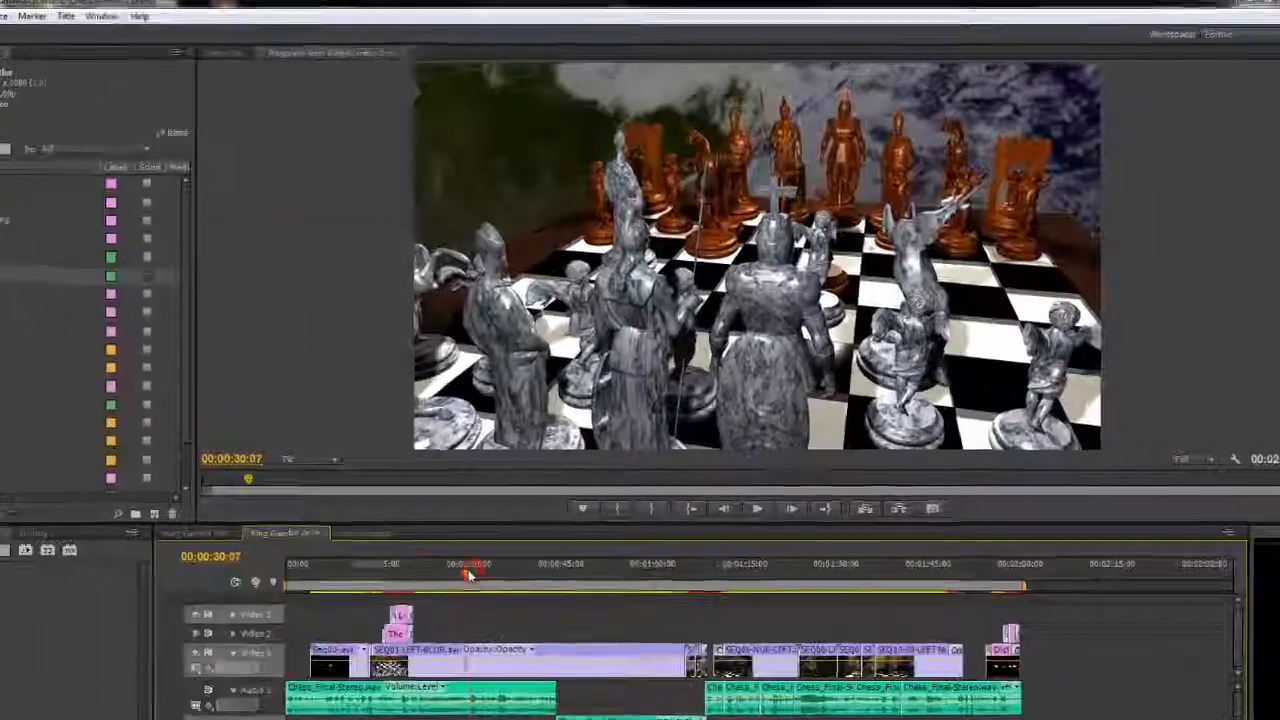
pyautogui.moveTo(544, 514); pyautogui.dragTo(532, 514)
pyautogui.click(679, 625)
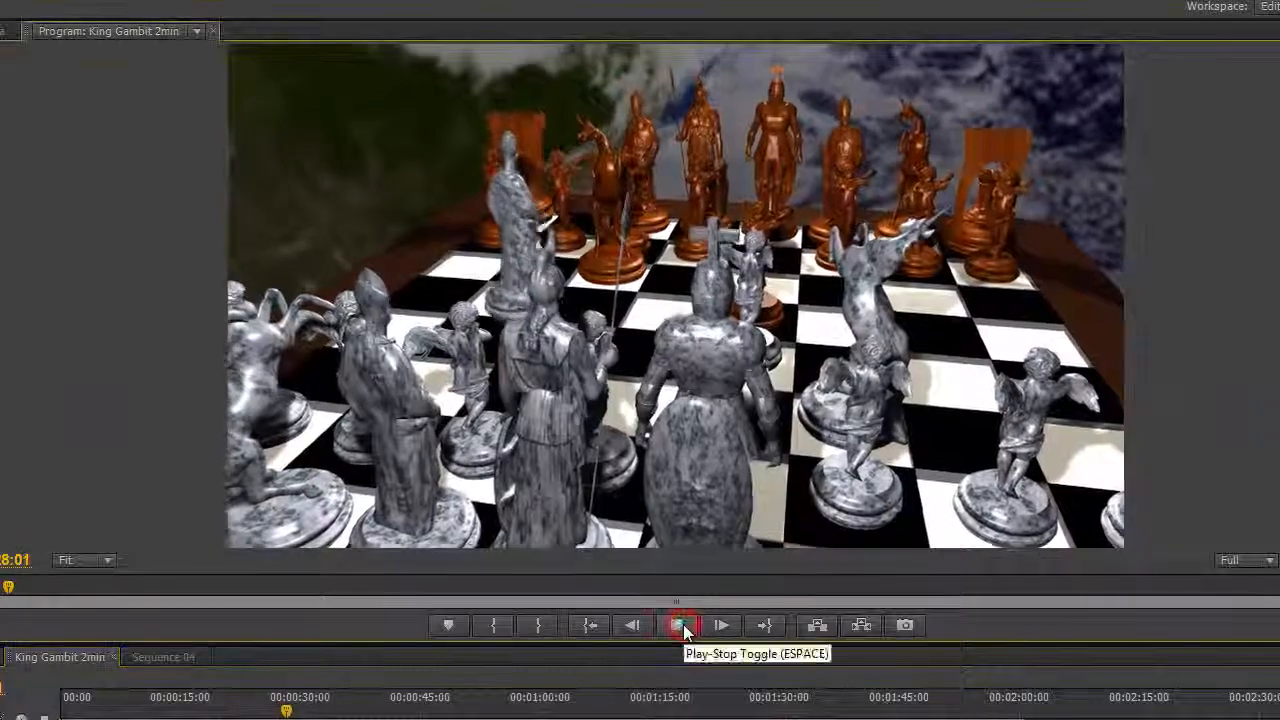
pyautogui.click(682, 624)
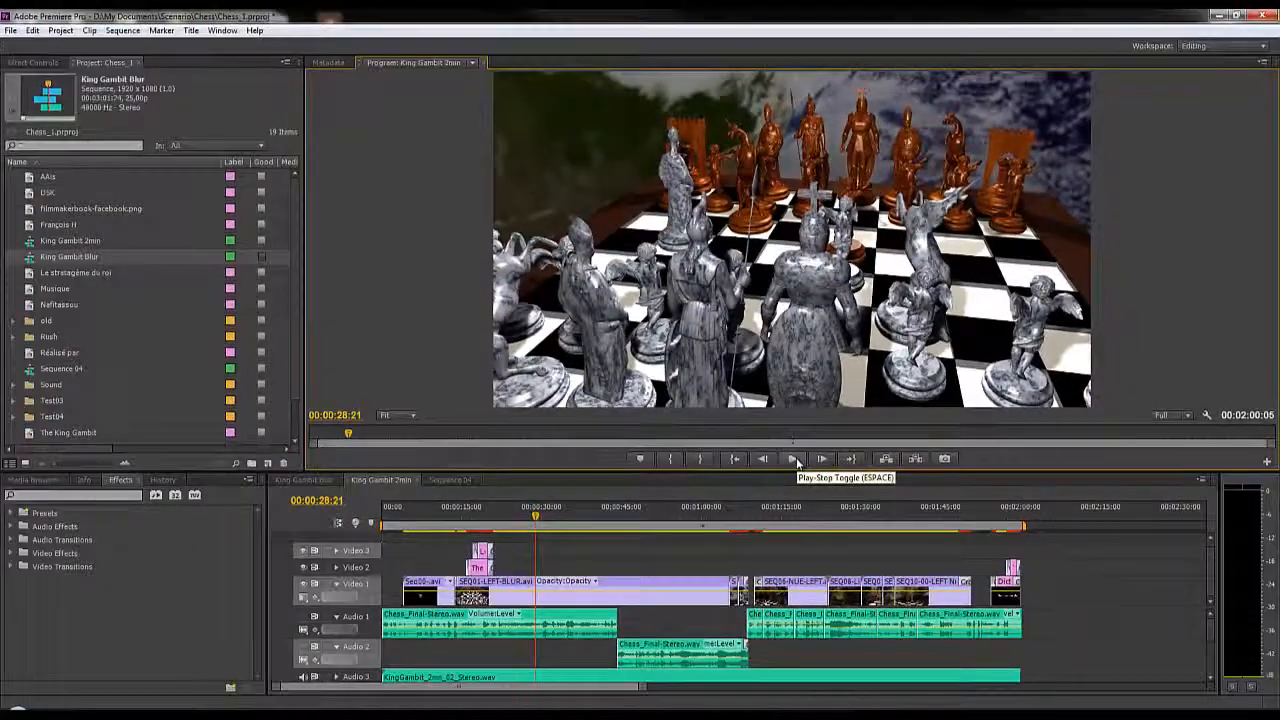
# Start a media export of the King Gambit 2min sequence with H.264 as the format.
pyautogui.click(12, 30)
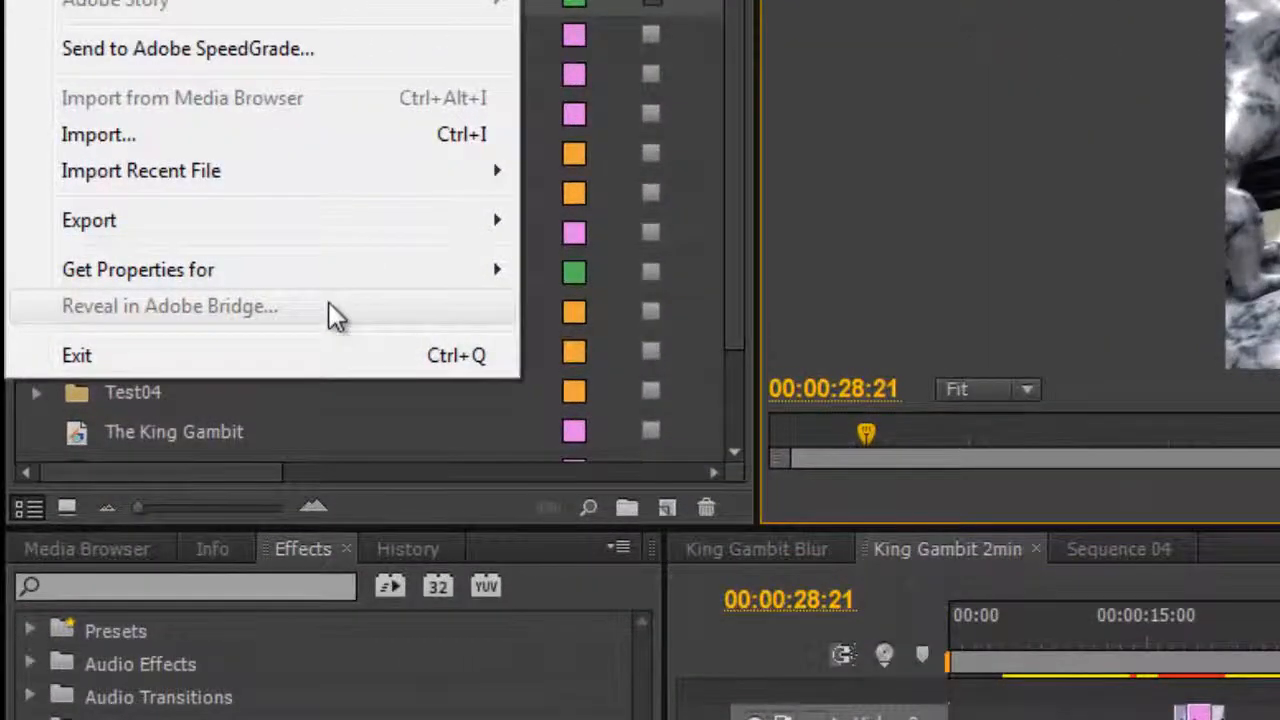
pyautogui.moveTo(531, 232)
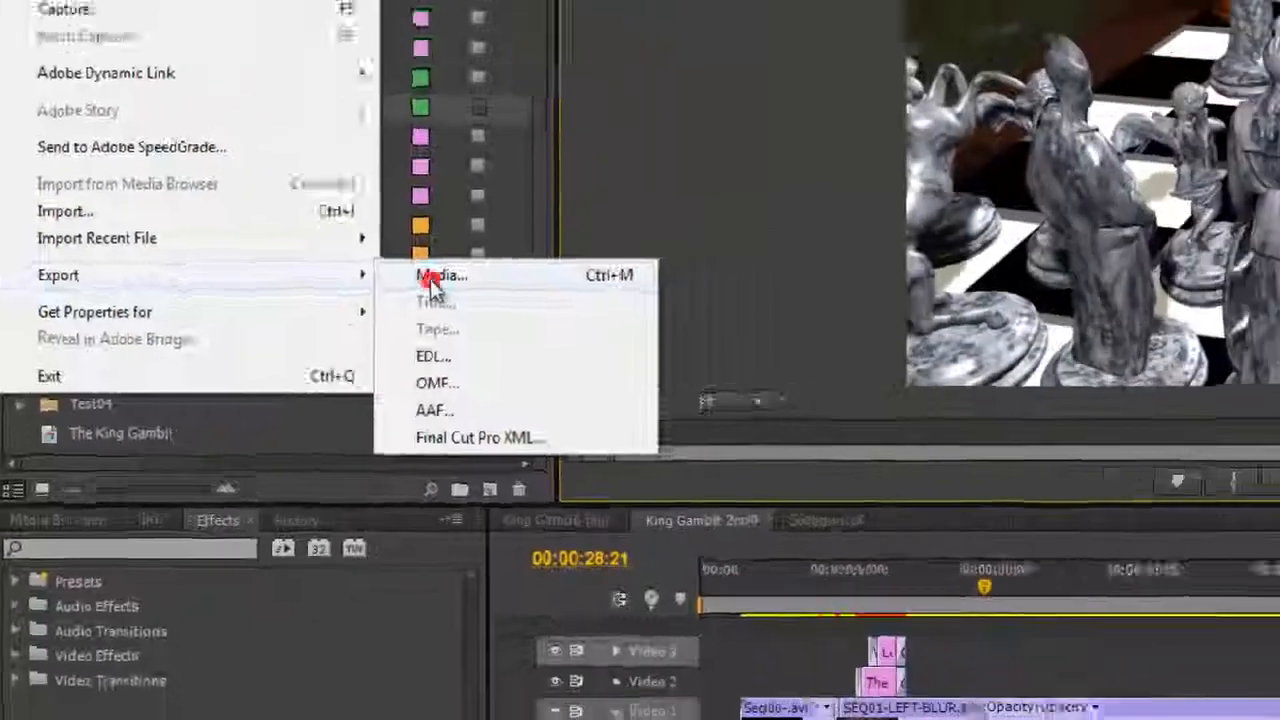
pyautogui.click(568, 220)
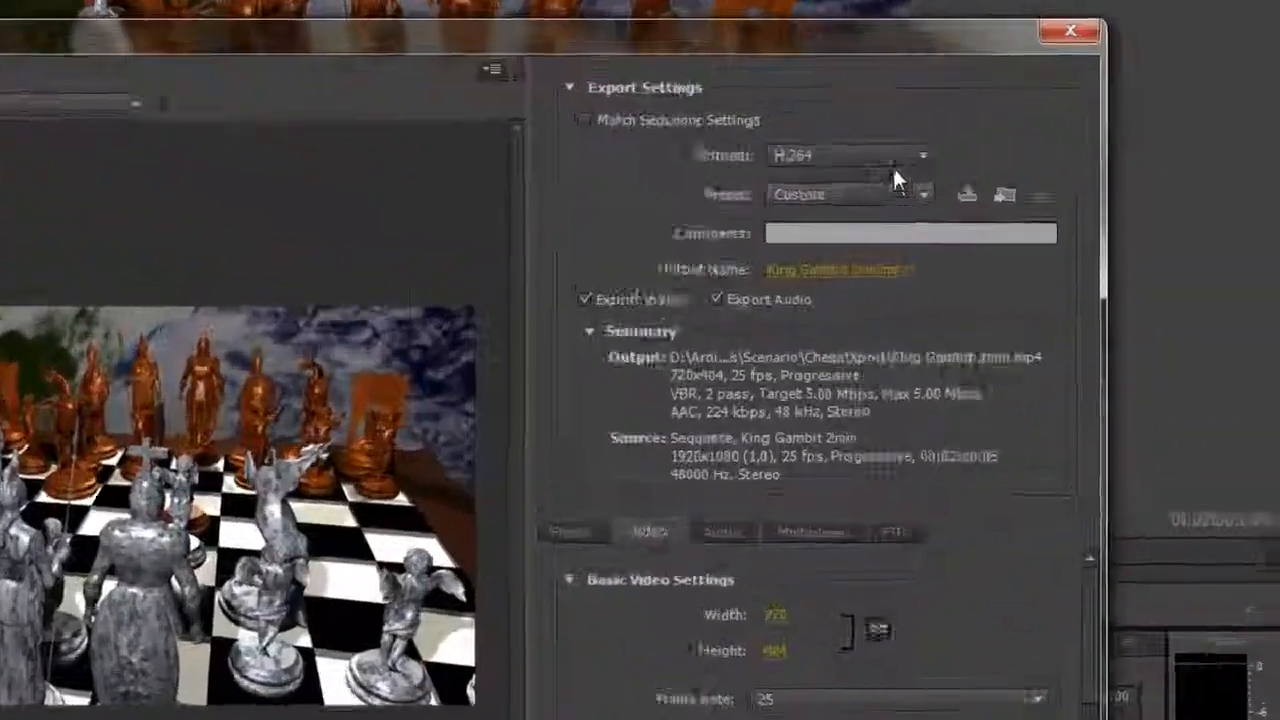
pyautogui.click(1095, 226)
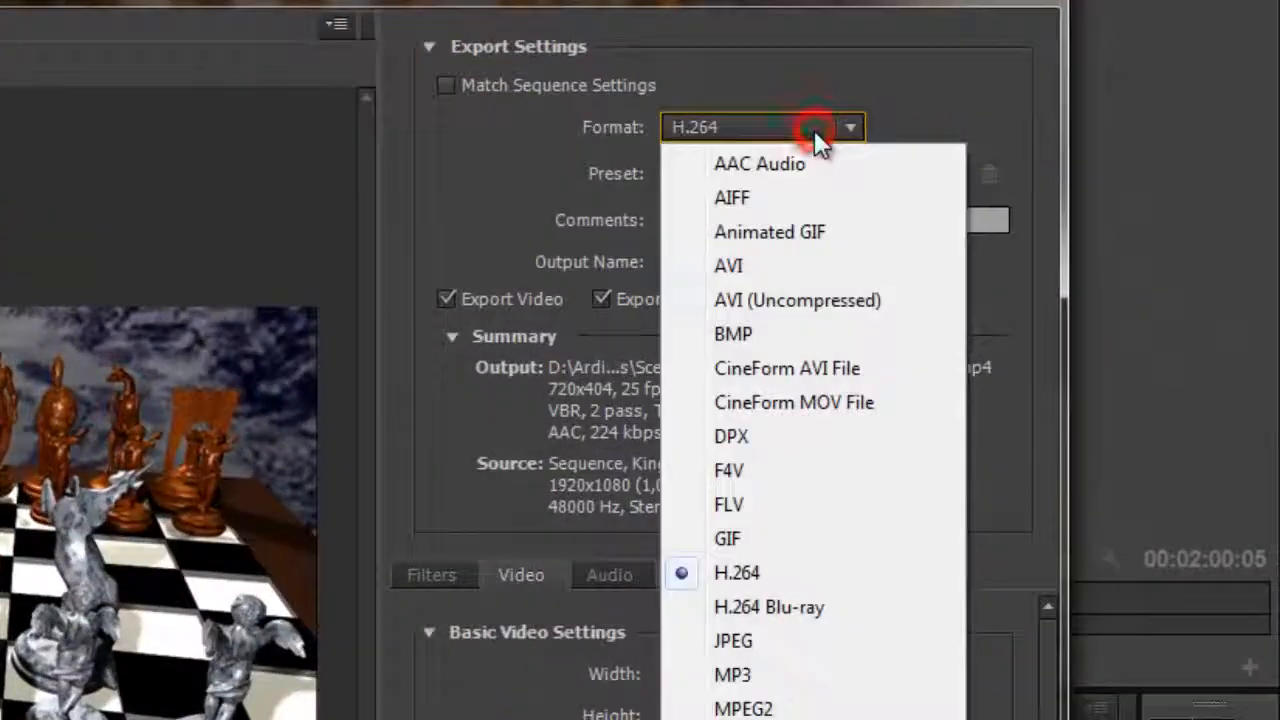
pyautogui.click(726, 578)
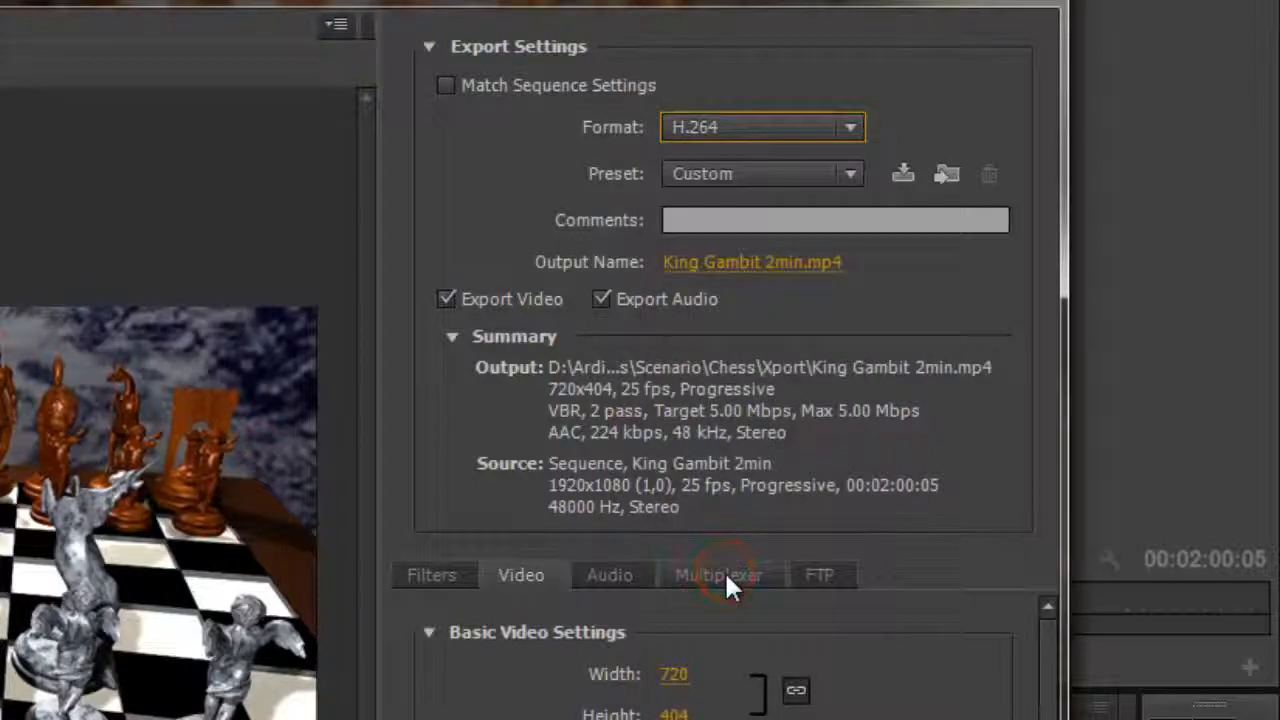
# Apply the HD 720p 25 preset to the H.264 export.
pyautogui.click(850, 175)
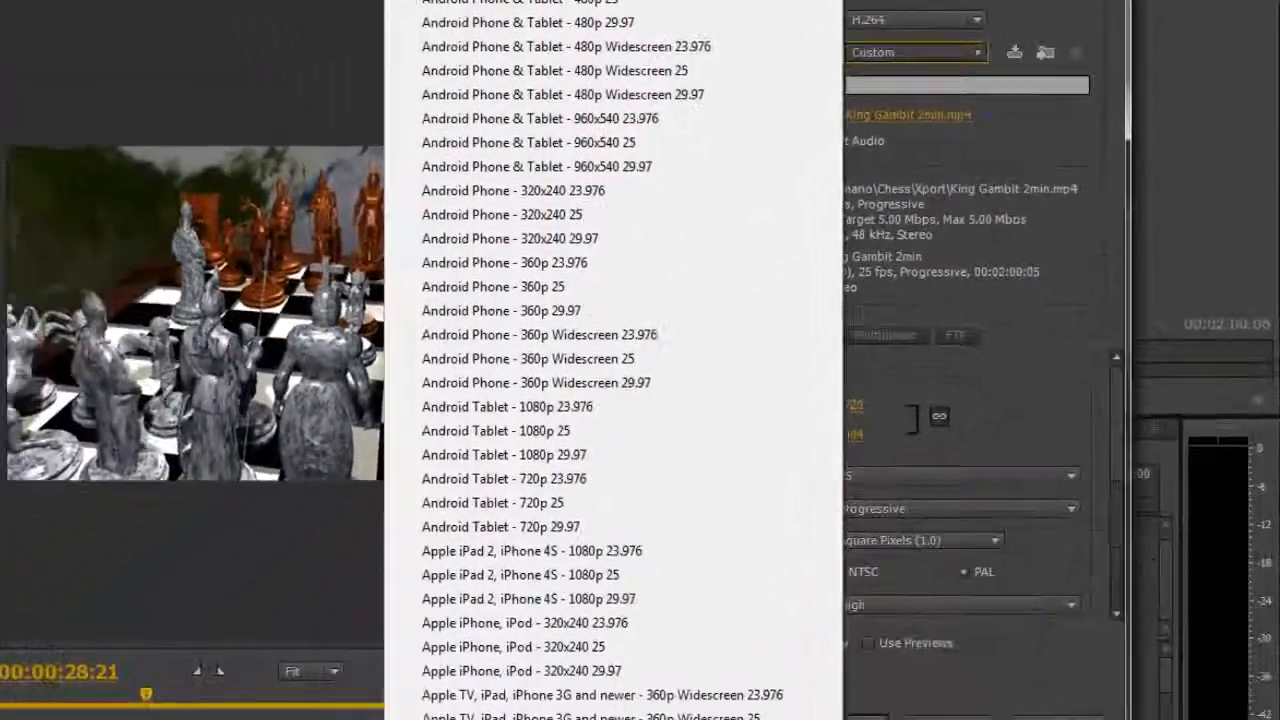
pyautogui.click(480, 718)
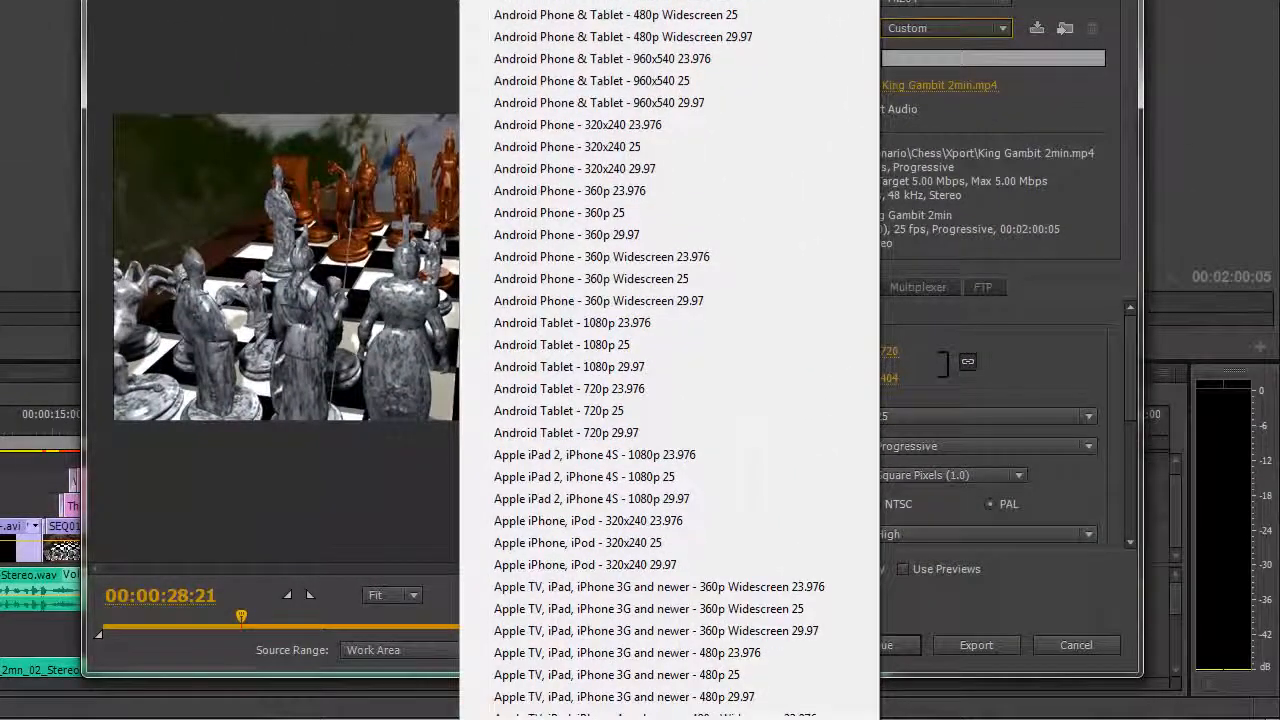
pyautogui.click(480, 718)
pyautogui.click(481, 718)
pyautogui.click(481, 718)
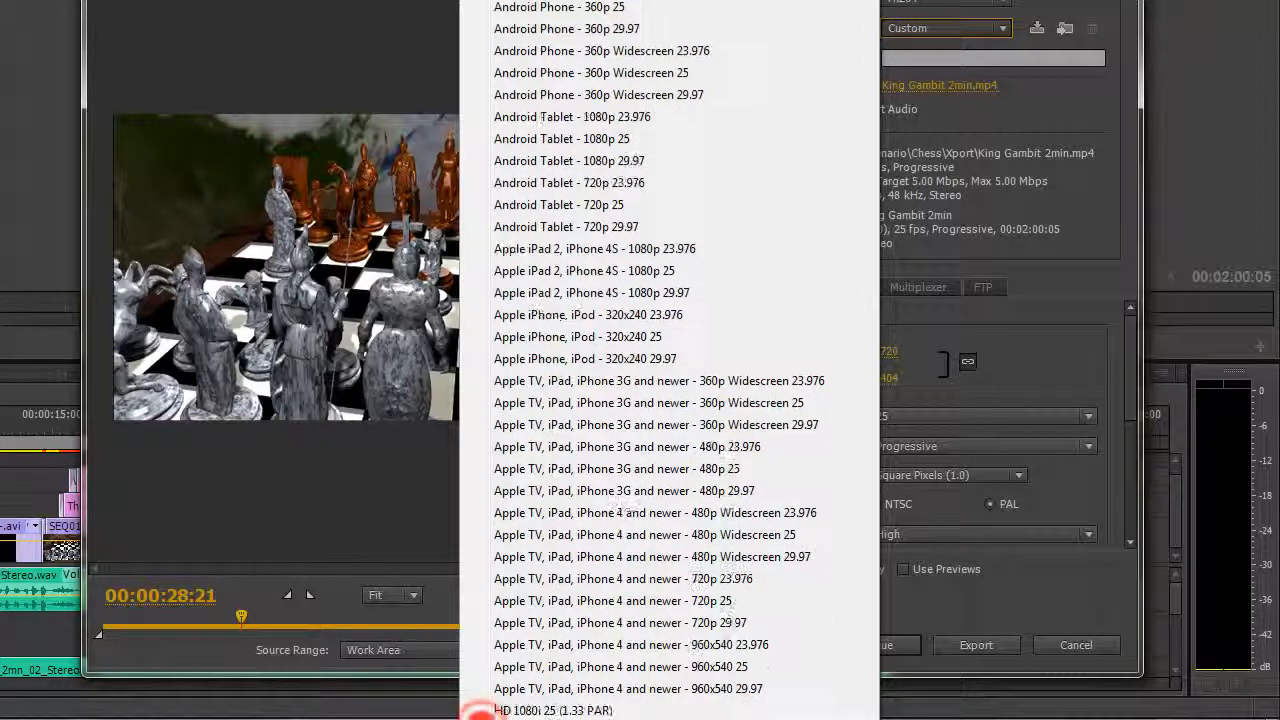
pyautogui.click(481, 718)
pyautogui.click(481, 716)
pyautogui.click(481, 716)
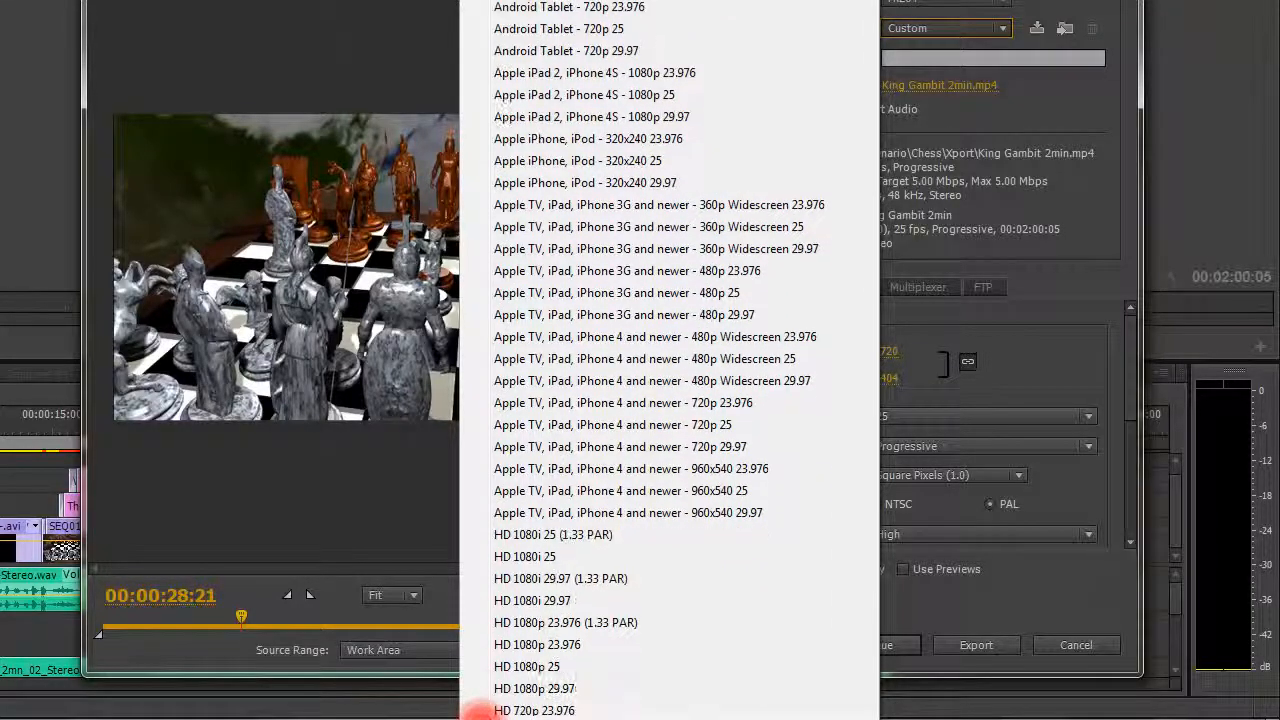
pyautogui.click(481, 716)
pyautogui.click(481, 716)
pyautogui.click(481, 716)
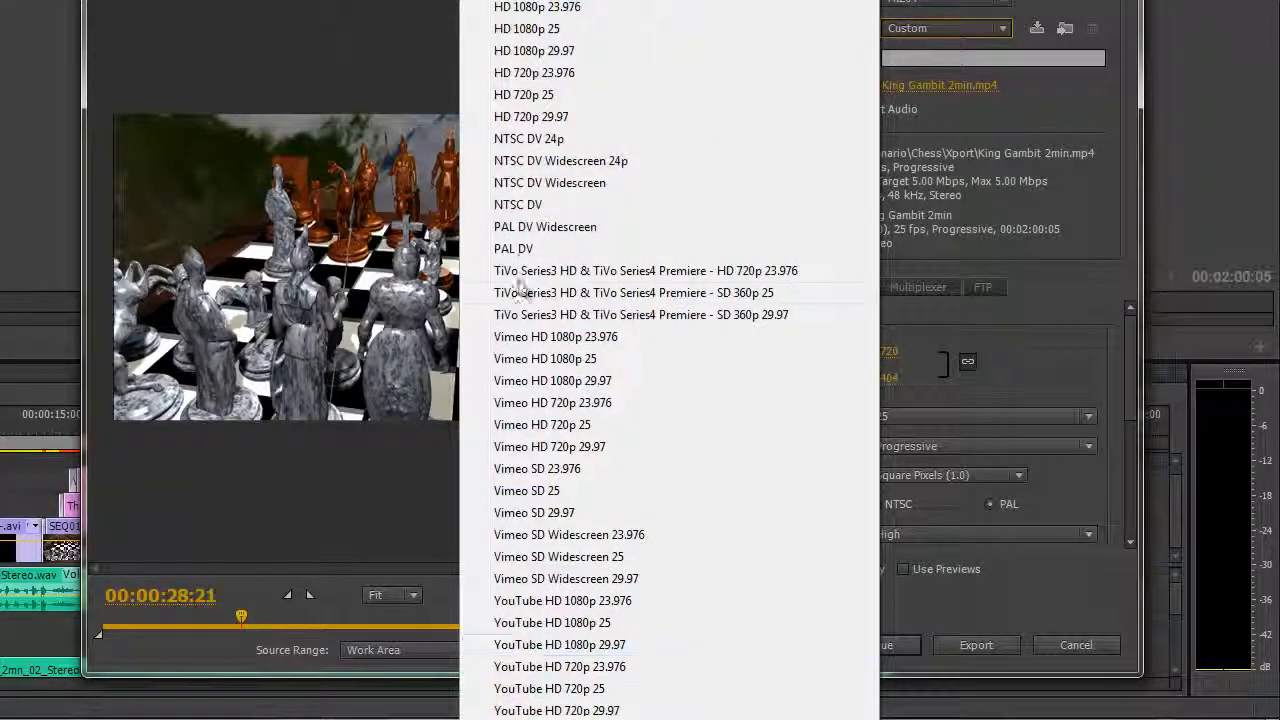
pyautogui.click(540, 96)
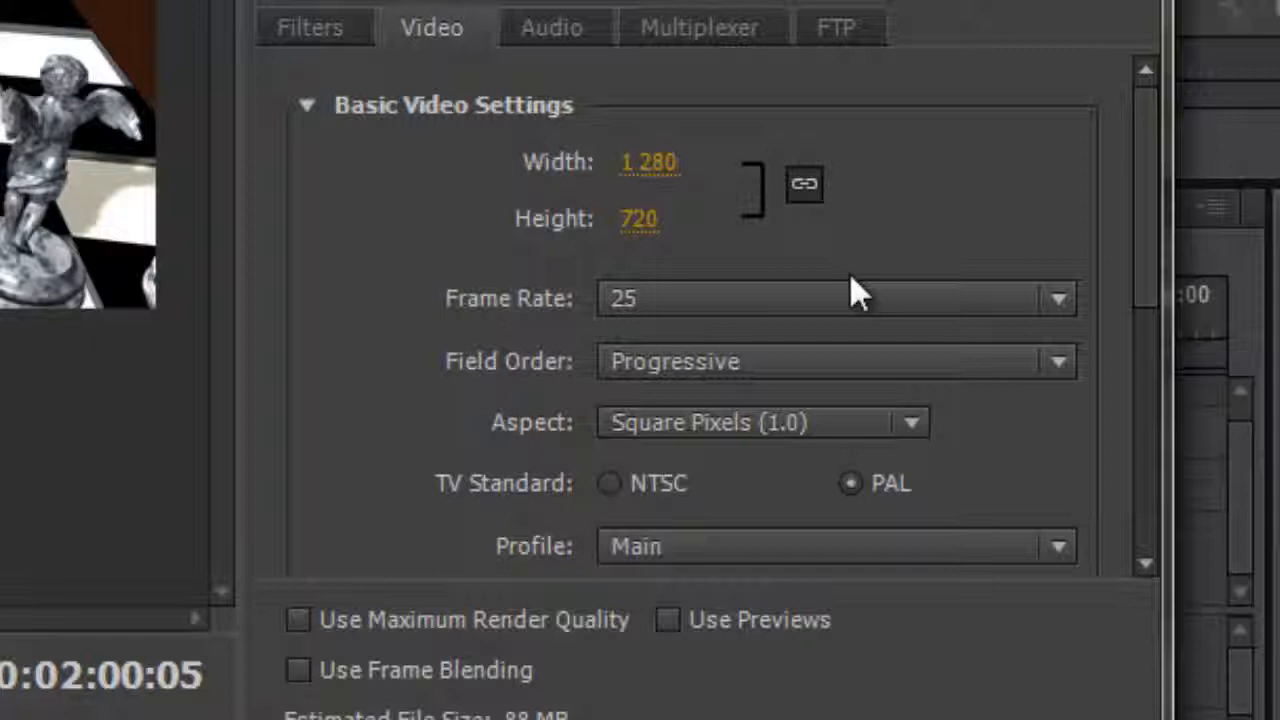
# Set the export video's width to 740, keeping width and height linked.
pyautogui.click(655, 162)
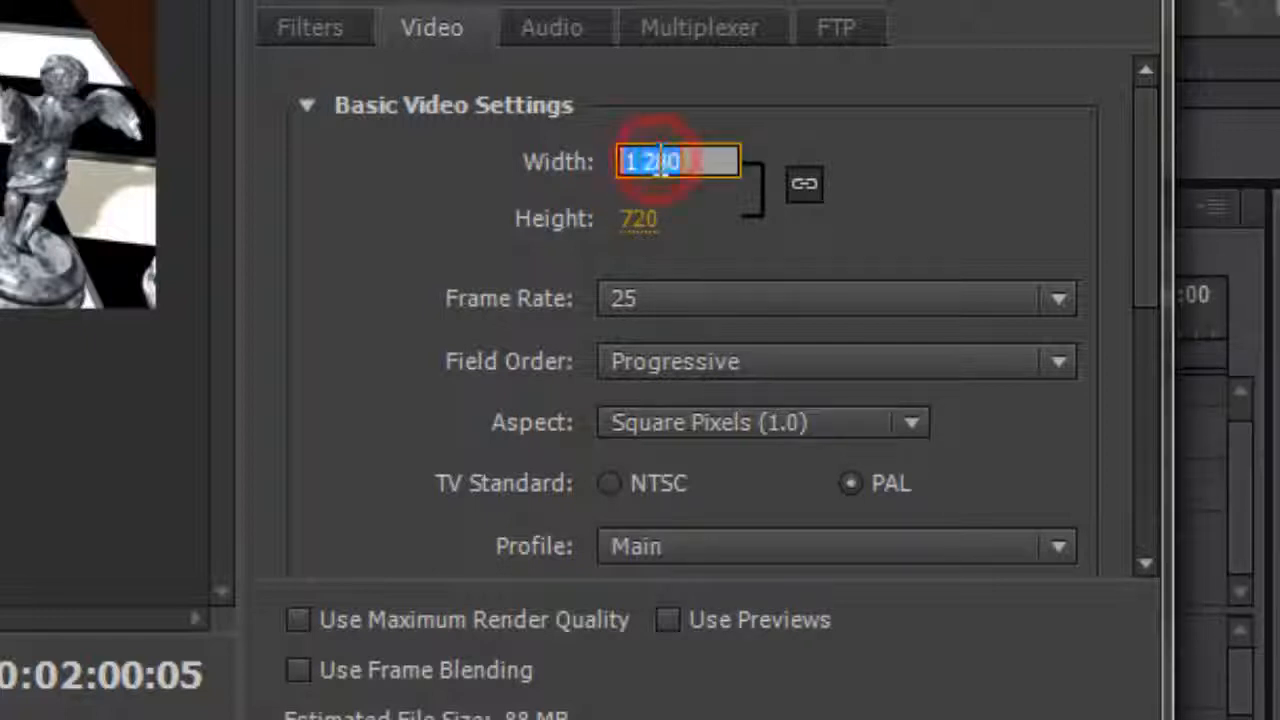
pyautogui.write('740')
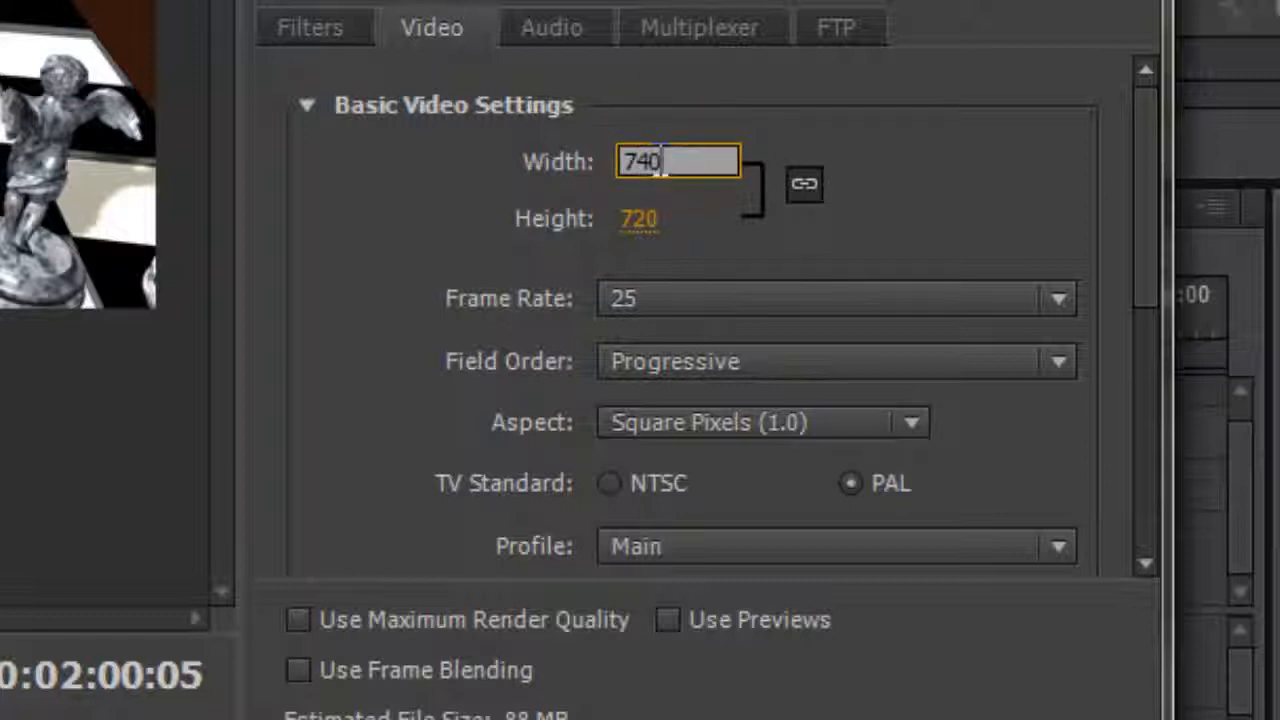
pyautogui.press('Return')
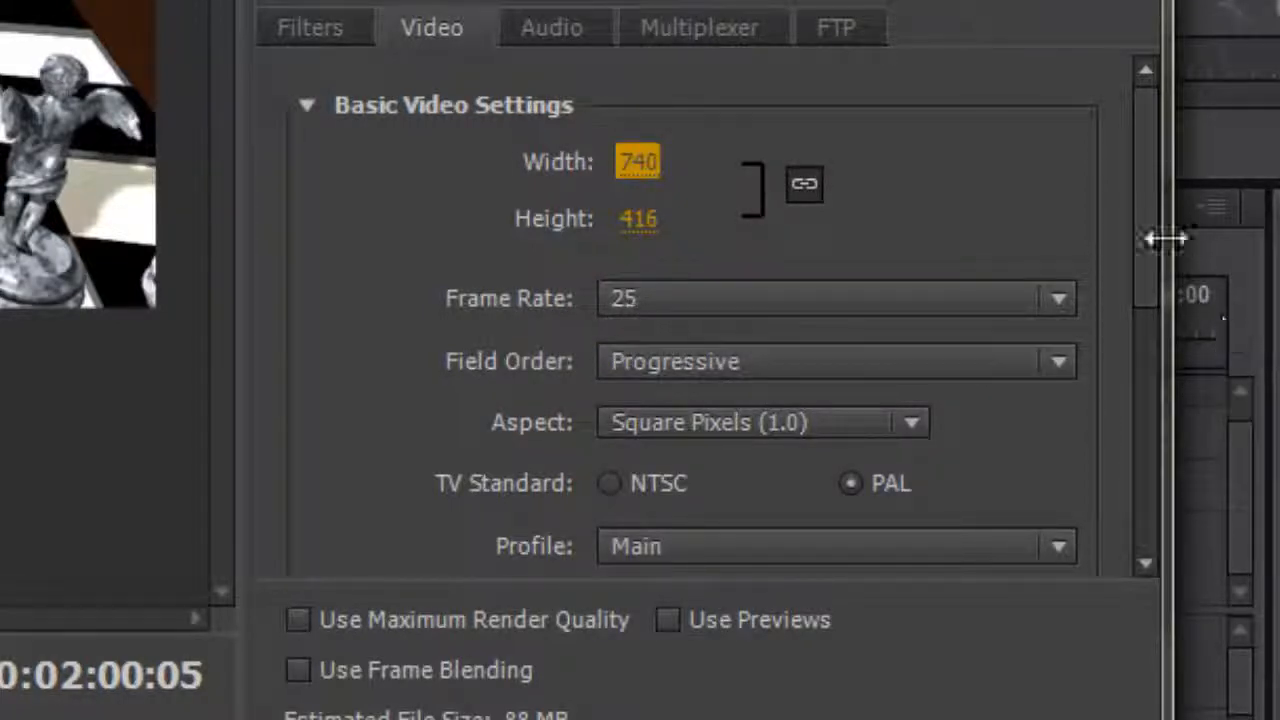
# Set both the target and the maximum video bitrate to 4 Mbps.
pyautogui.moveTo(1146, 234); pyautogui.dragTo(1138, 307)
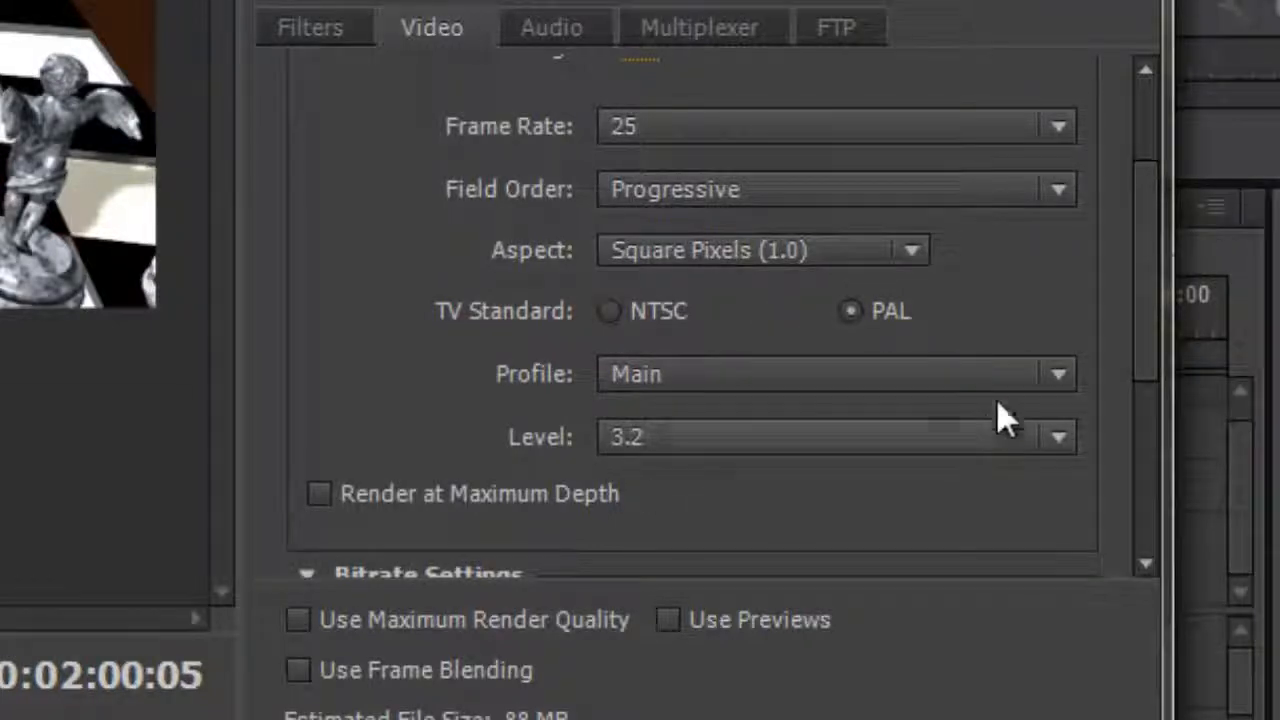
pyautogui.moveTo(1152, 250); pyautogui.dragTo(1079, 314)
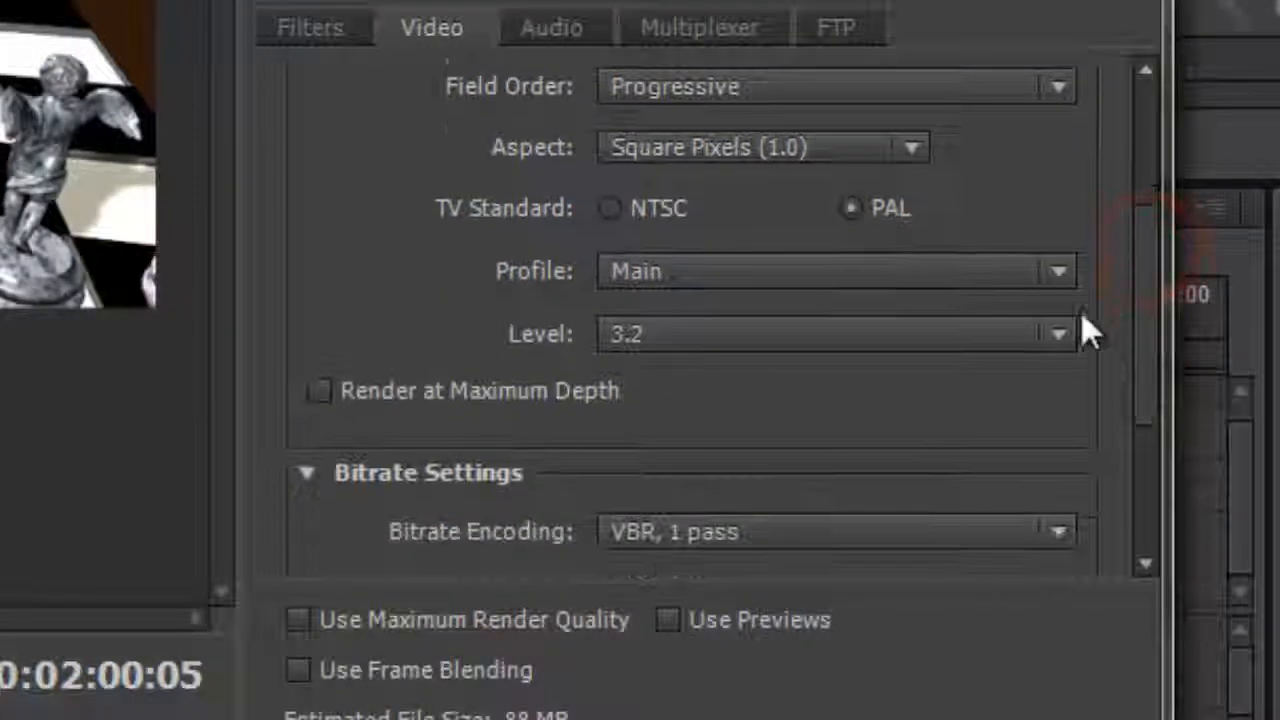
pyautogui.moveTo(1143, 286); pyautogui.dragTo(1133, 421)
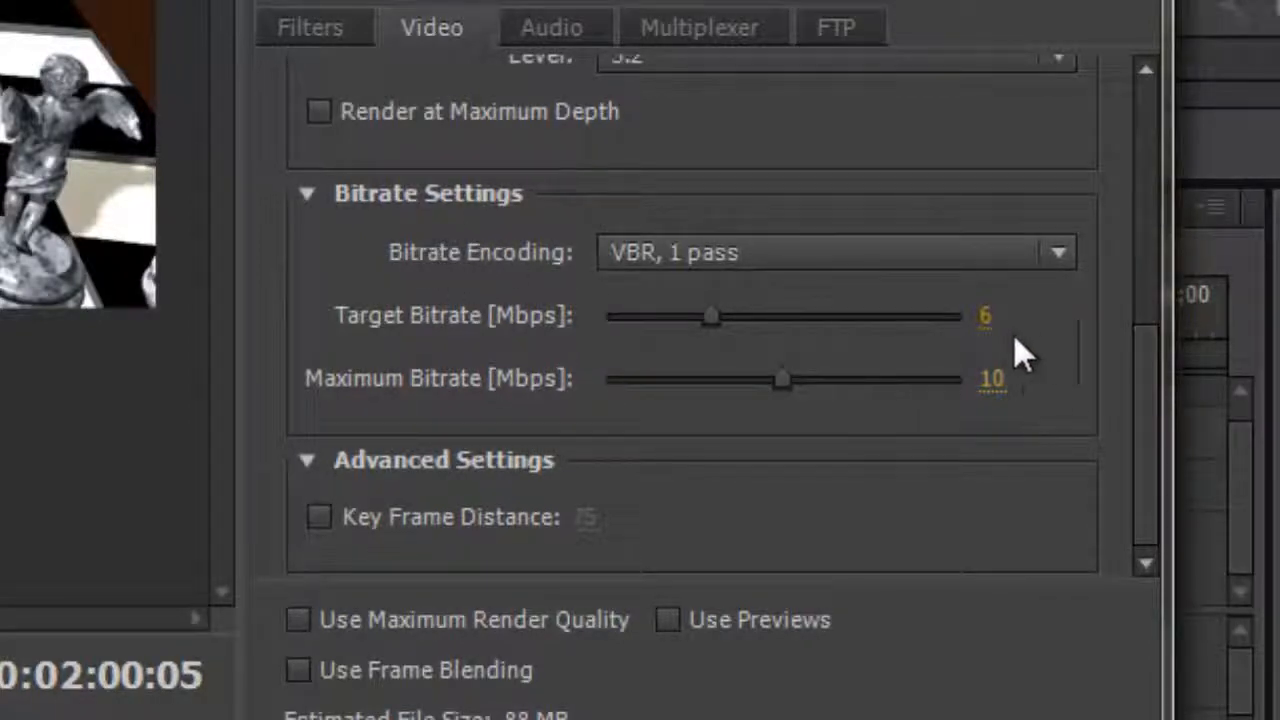
pyautogui.click(980, 318)
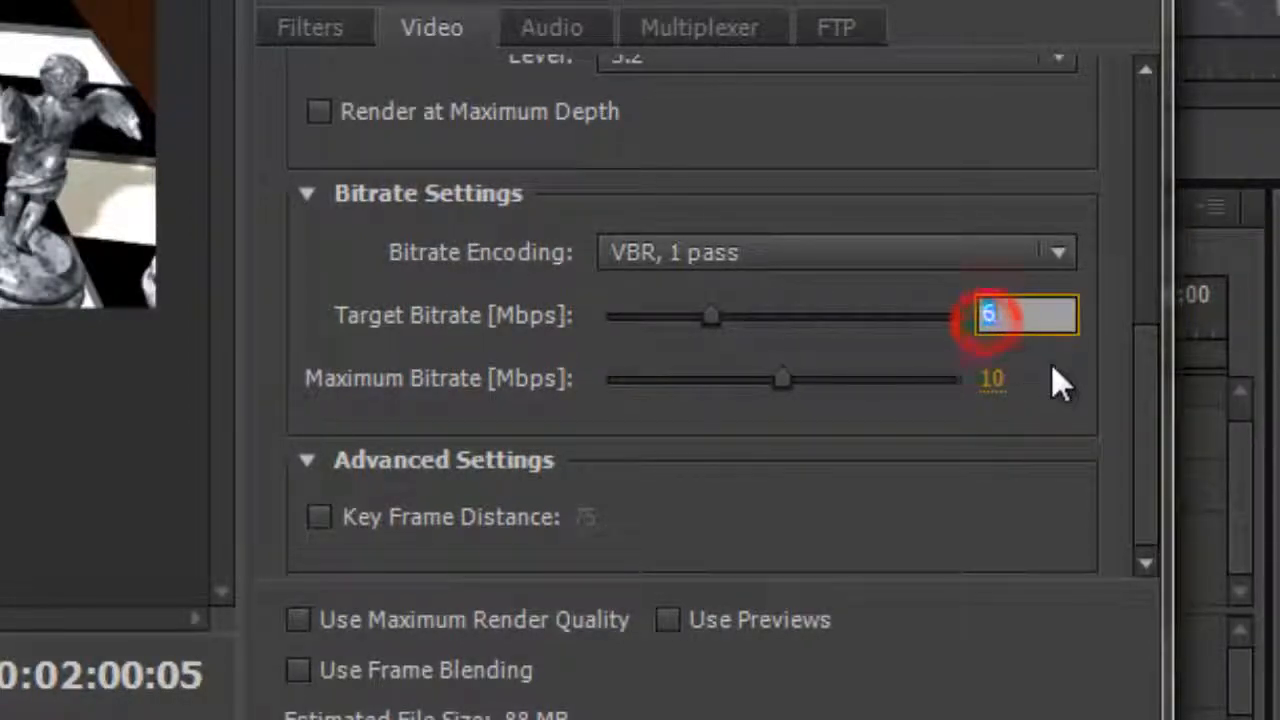
pyautogui.write('4')
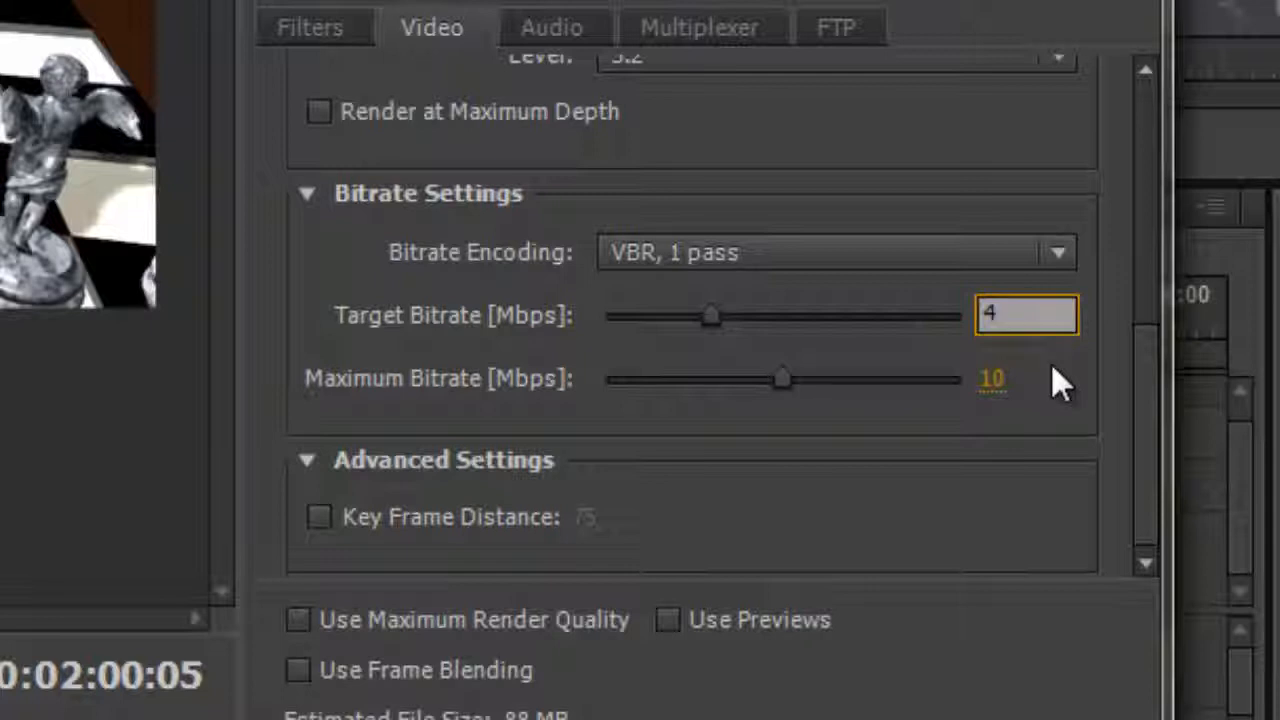
pyautogui.click(994, 381)
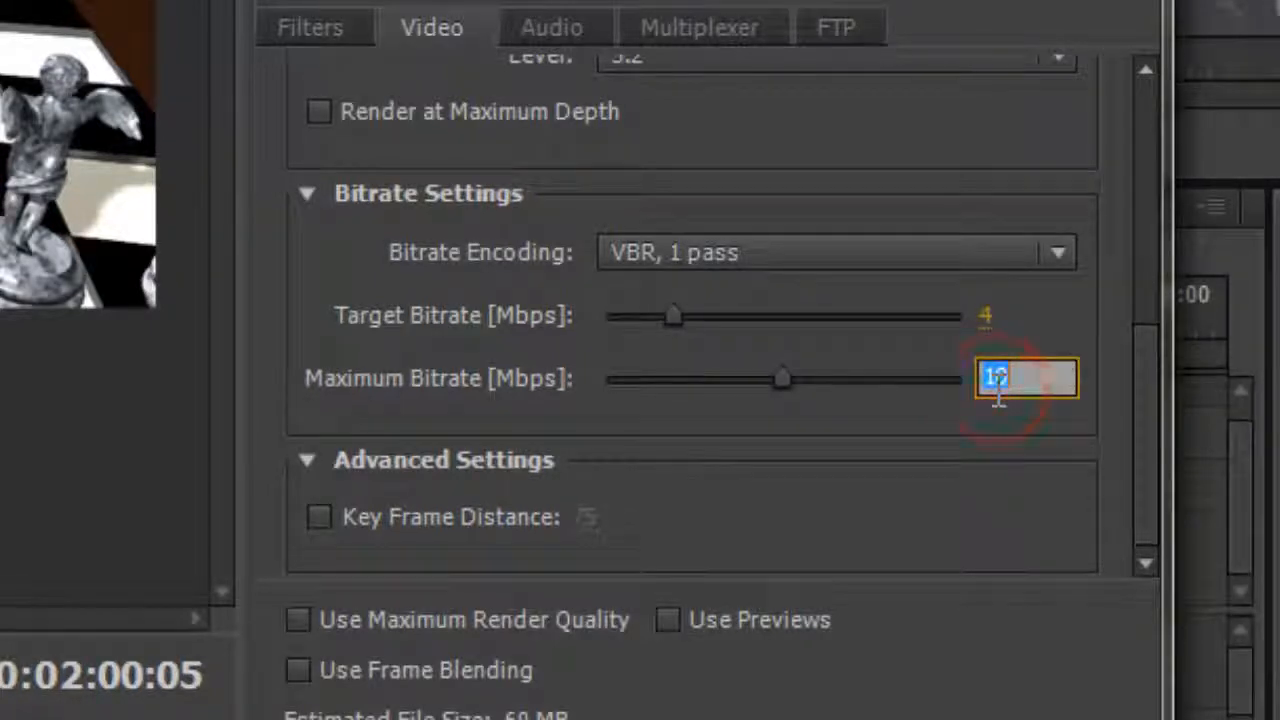
pyautogui.write('4')
pyautogui.press('Return')
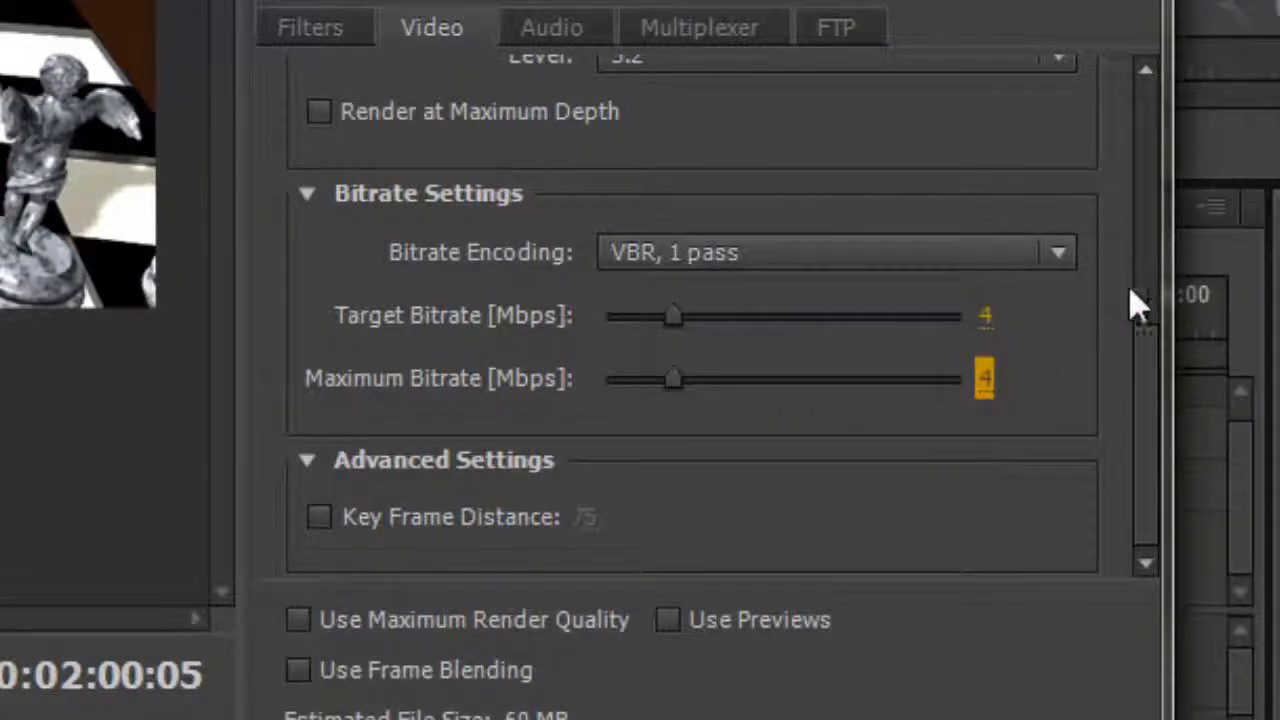
# Enable the key frame distance in the advanced video settings and set it to 25.
pyautogui.moveTo(1141, 354); pyautogui.dragTo(1146, 484)
pyautogui.click(316, 516)
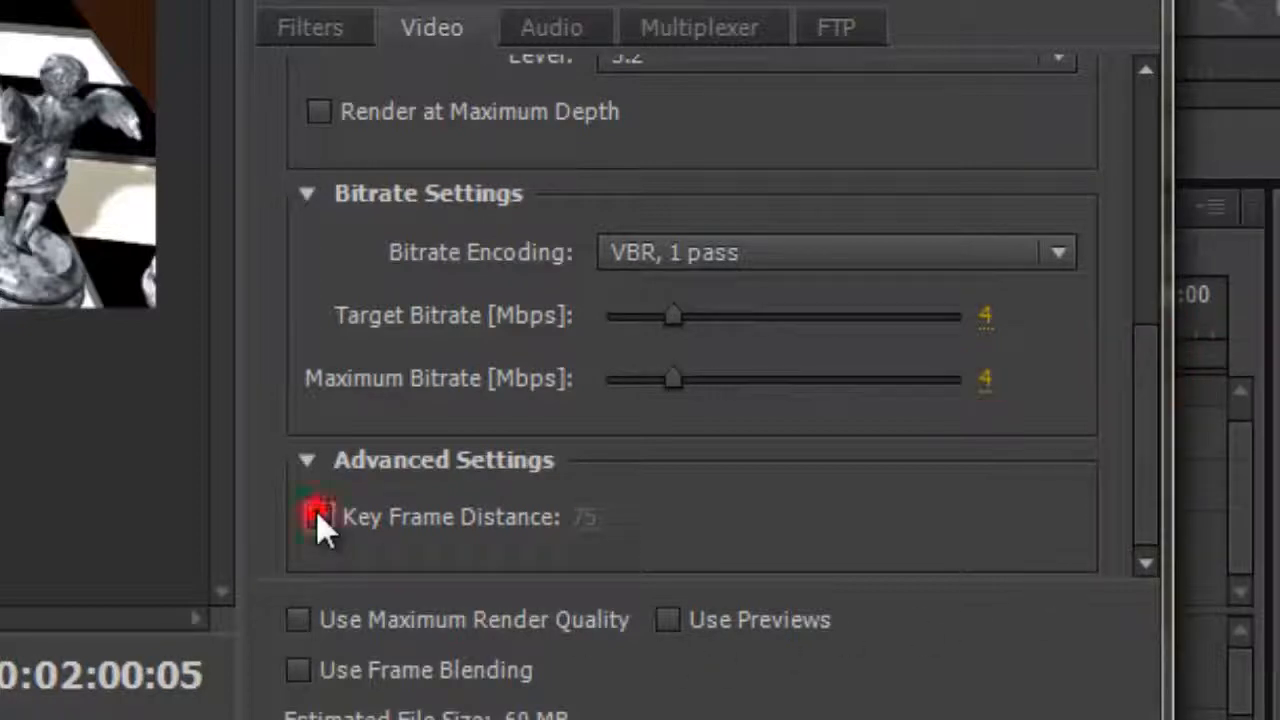
pyautogui.click(586, 516)
pyautogui.write('25')
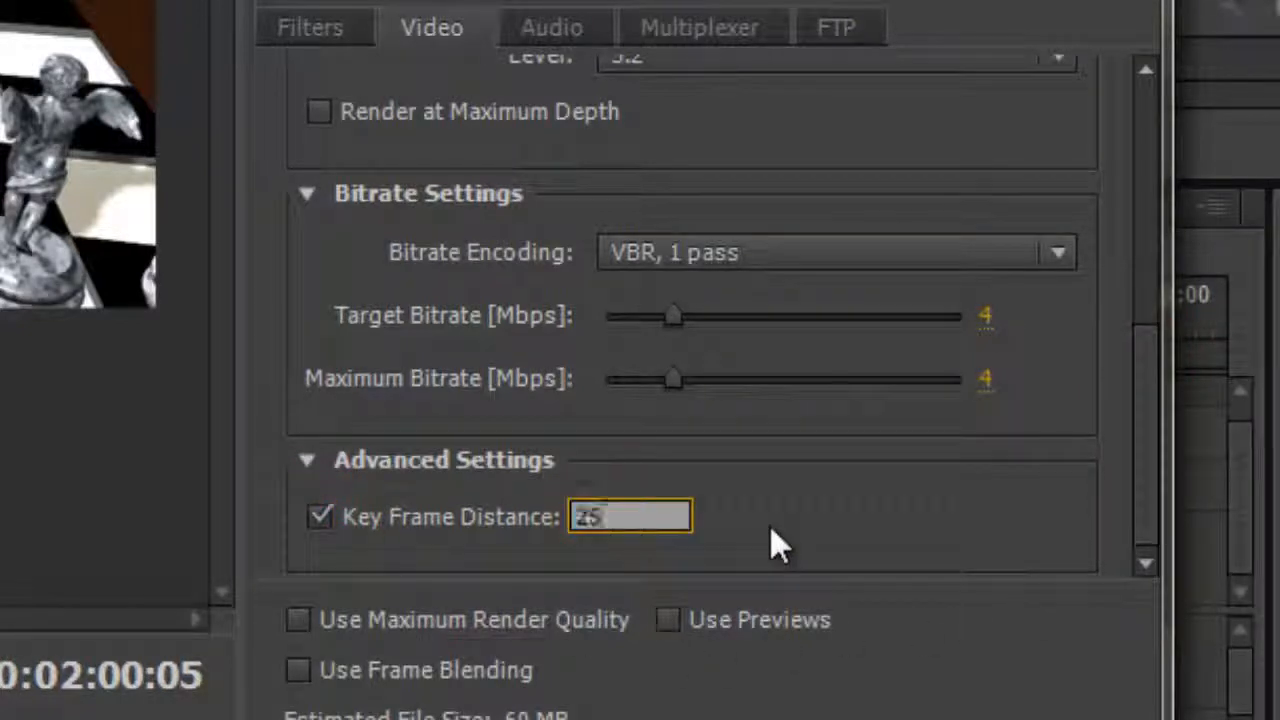
pyautogui.press('Return')
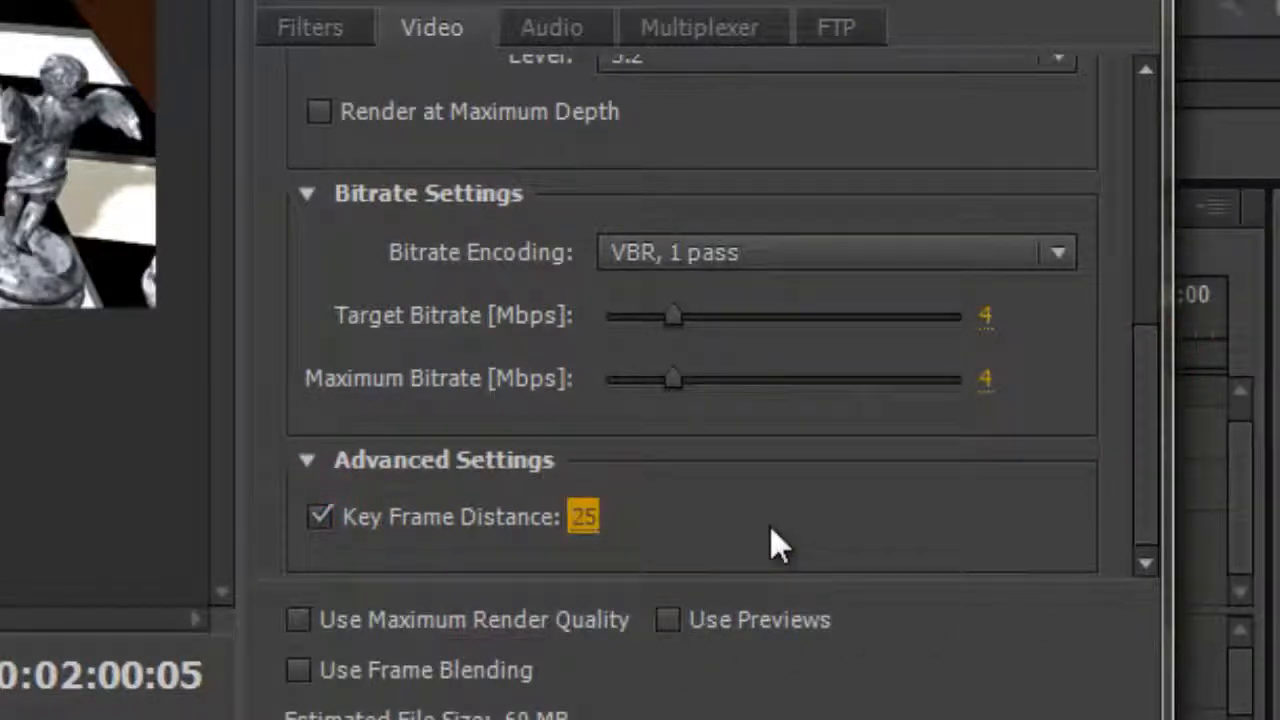
# Set the bitrate of the exported audio to 320 kbps.
pyautogui.moveTo(1143, 428); pyautogui.dragTo(1146, 94)
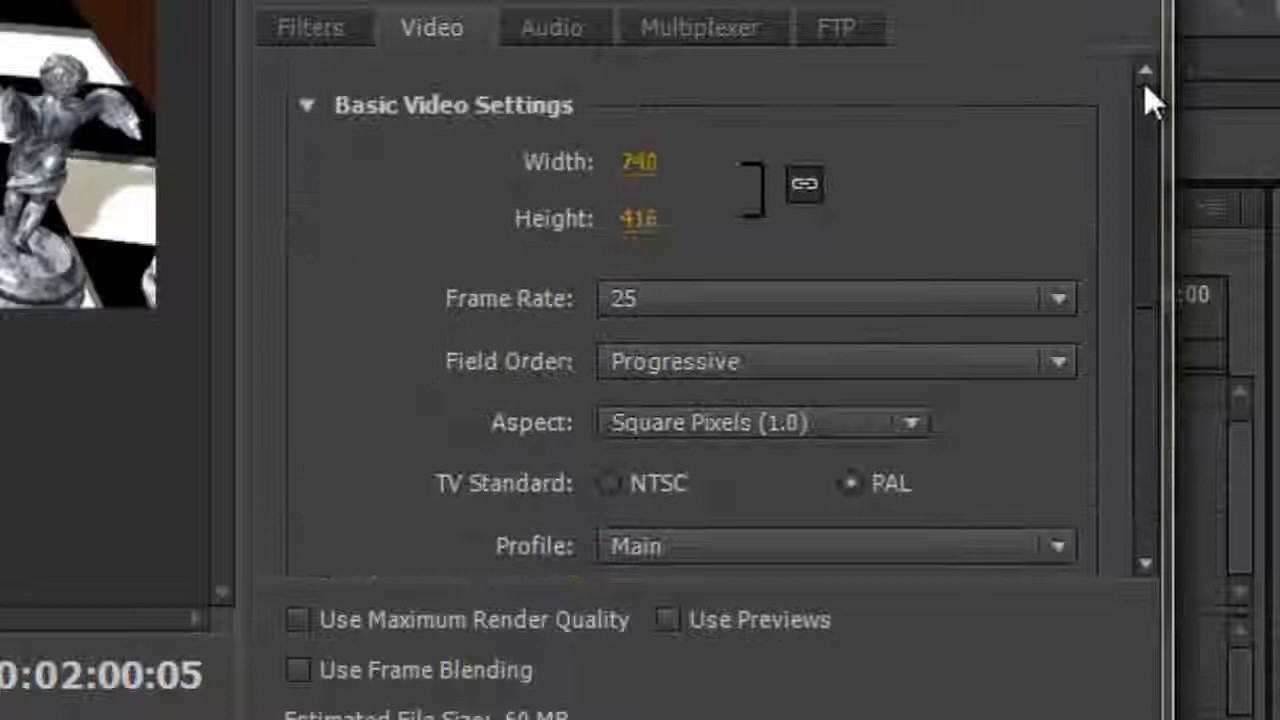
pyautogui.click(585, 24)
pyautogui.moveTo(1144, 228); pyautogui.dragTo(1146, 297)
pyautogui.moveTo(1147, 244); pyautogui.dragTo(1162, 435)
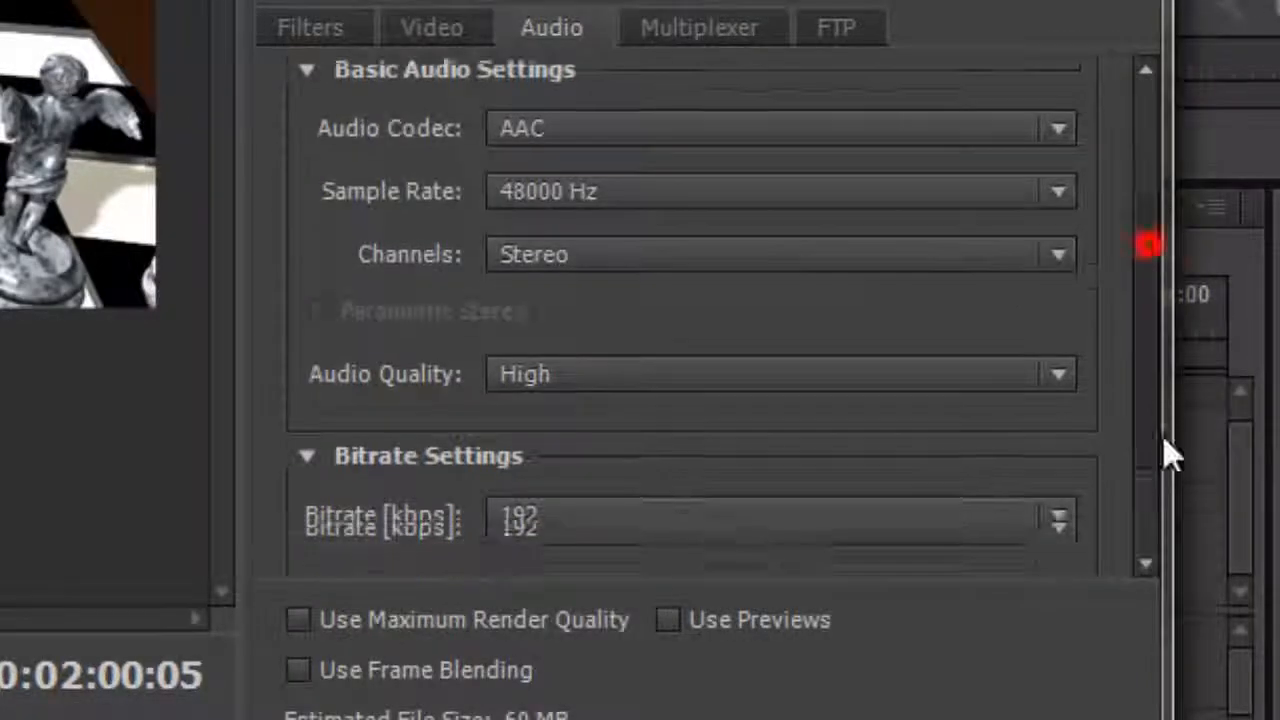
pyautogui.click(1007, 371)
pyautogui.click(597, 319)
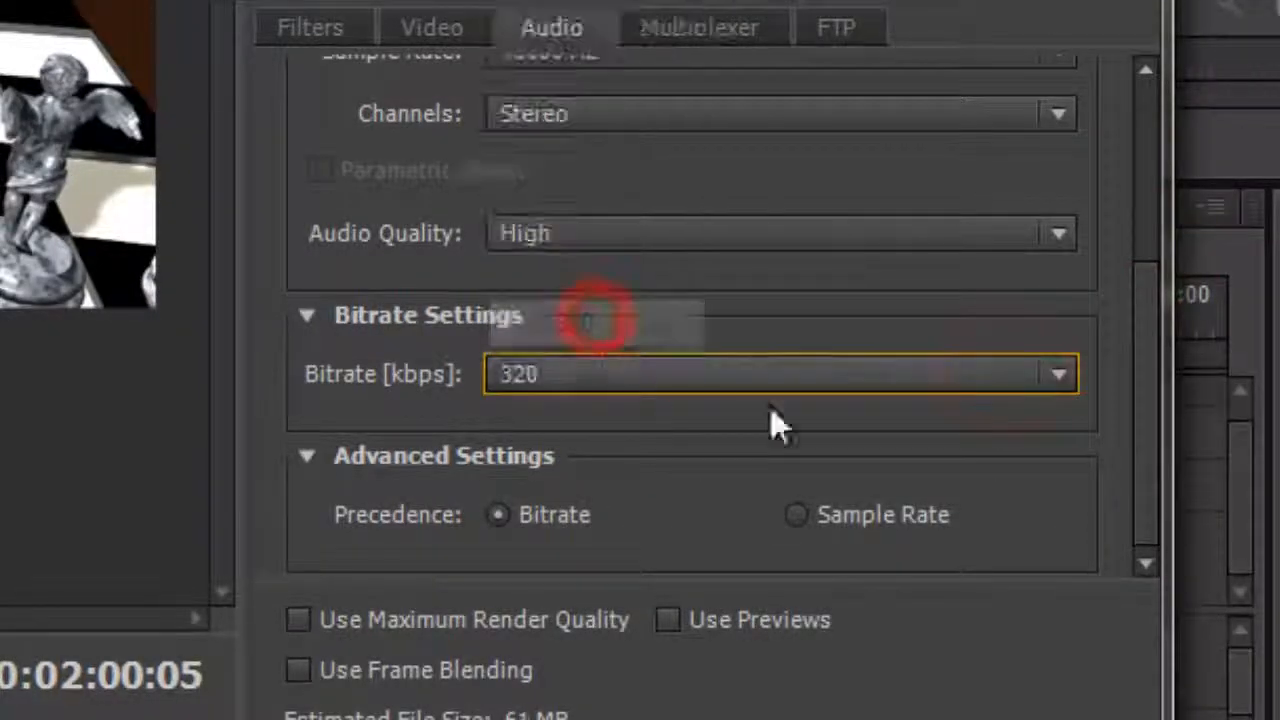
pyautogui.moveTo(1154, 372); pyautogui.dragTo(1116, 139)
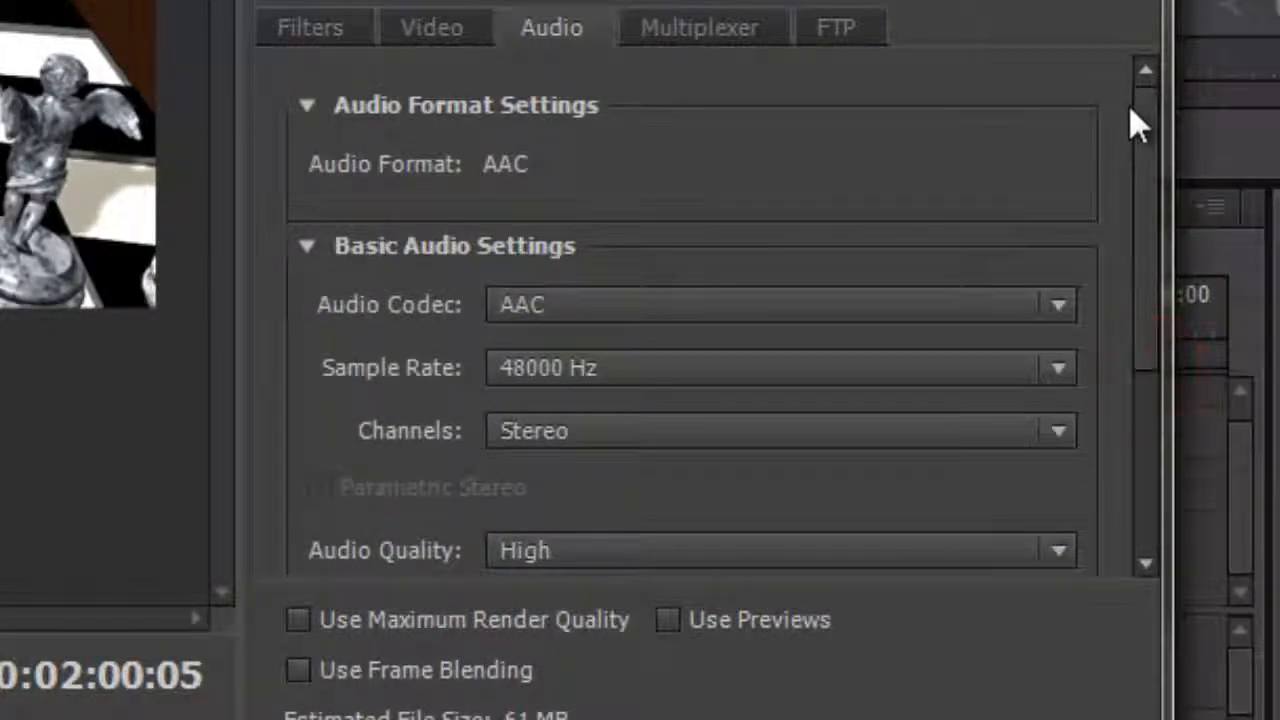
# Change the bitrate encoding of the exported video to VBR, 2 pass.
pyautogui.click(425, 33)
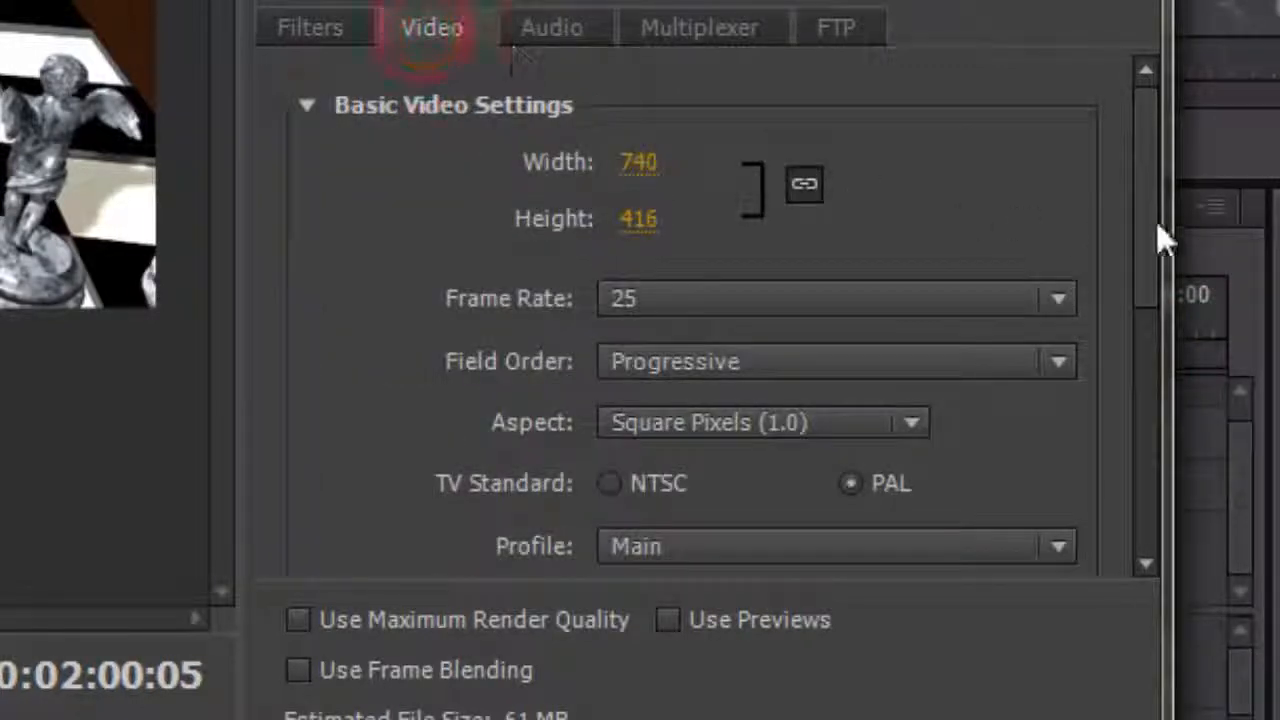
pyautogui.moveTo(1148, 169)
pyautogui.mouseDown()
pyautogui.moveTo(1138, 162)
pyautogui.moveTo(1154, 152)
pyautogui.moveTo(1190, 450)
pyautogui.mouseUp()
pyautogui.click(1053, 263)
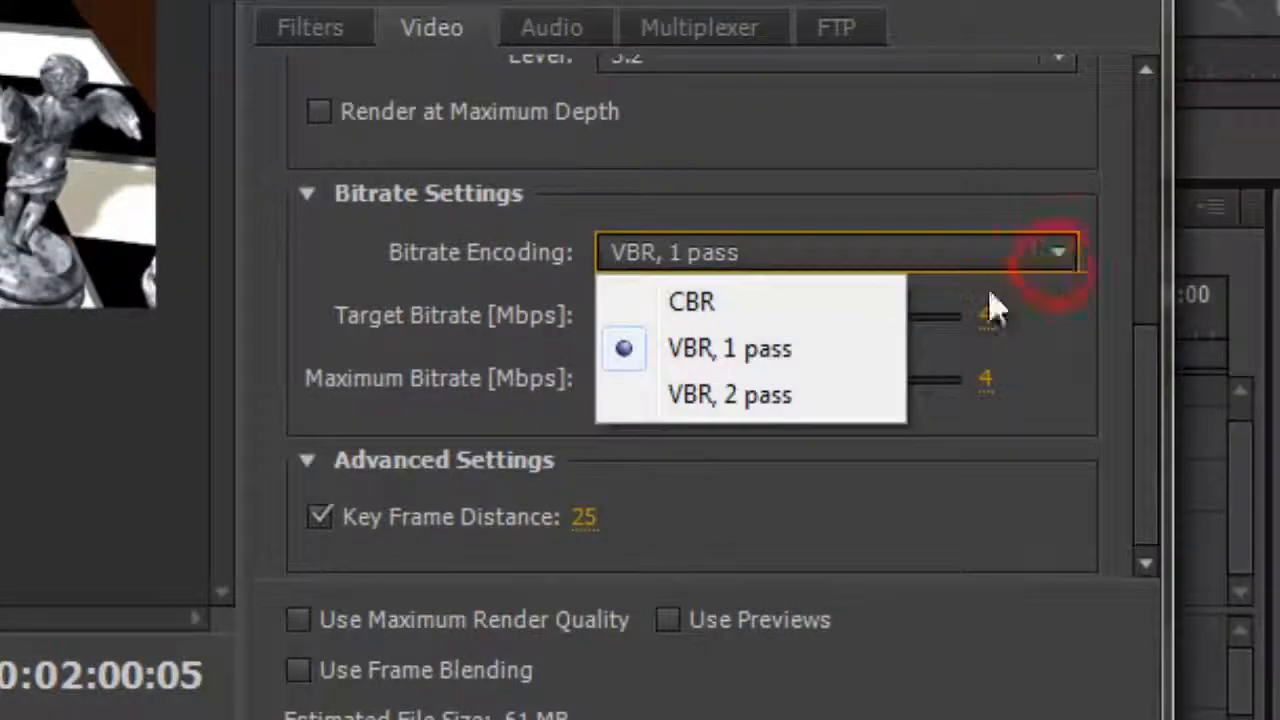
pyautogui.click(776, 400)
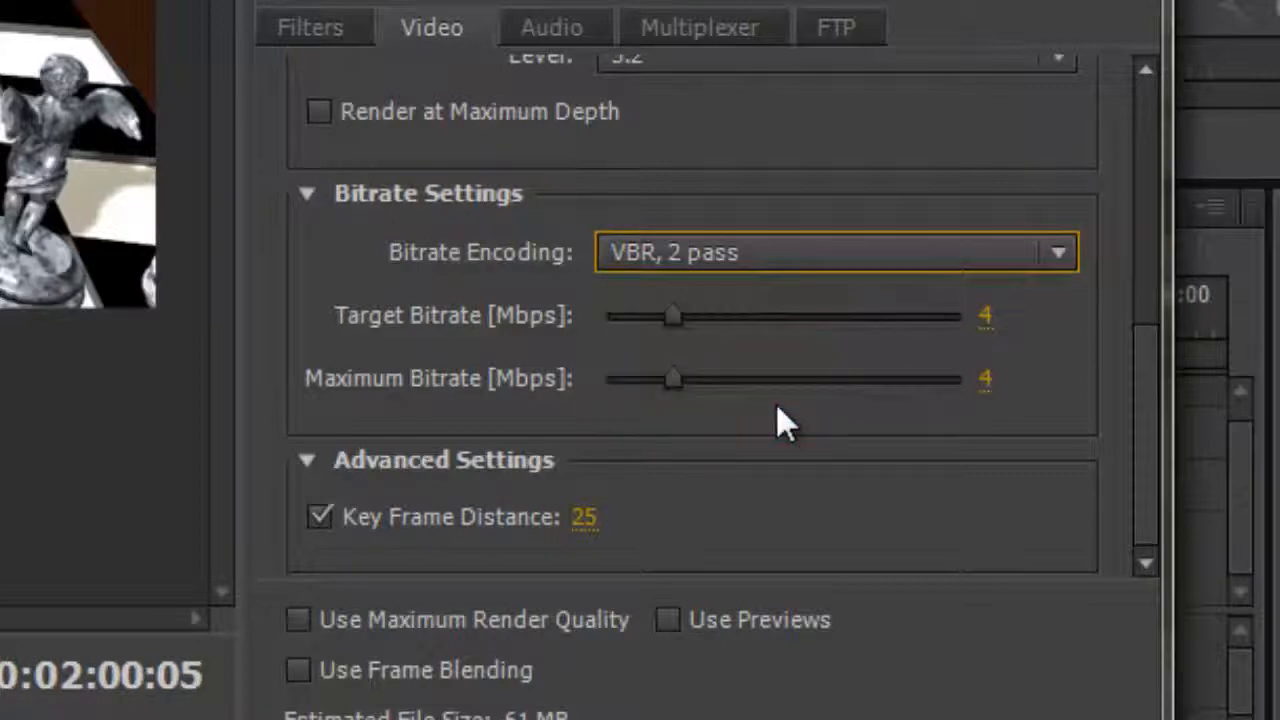
pyautogui.moveTo(1143, 443); pyautogui.dragTo(1130, 155)
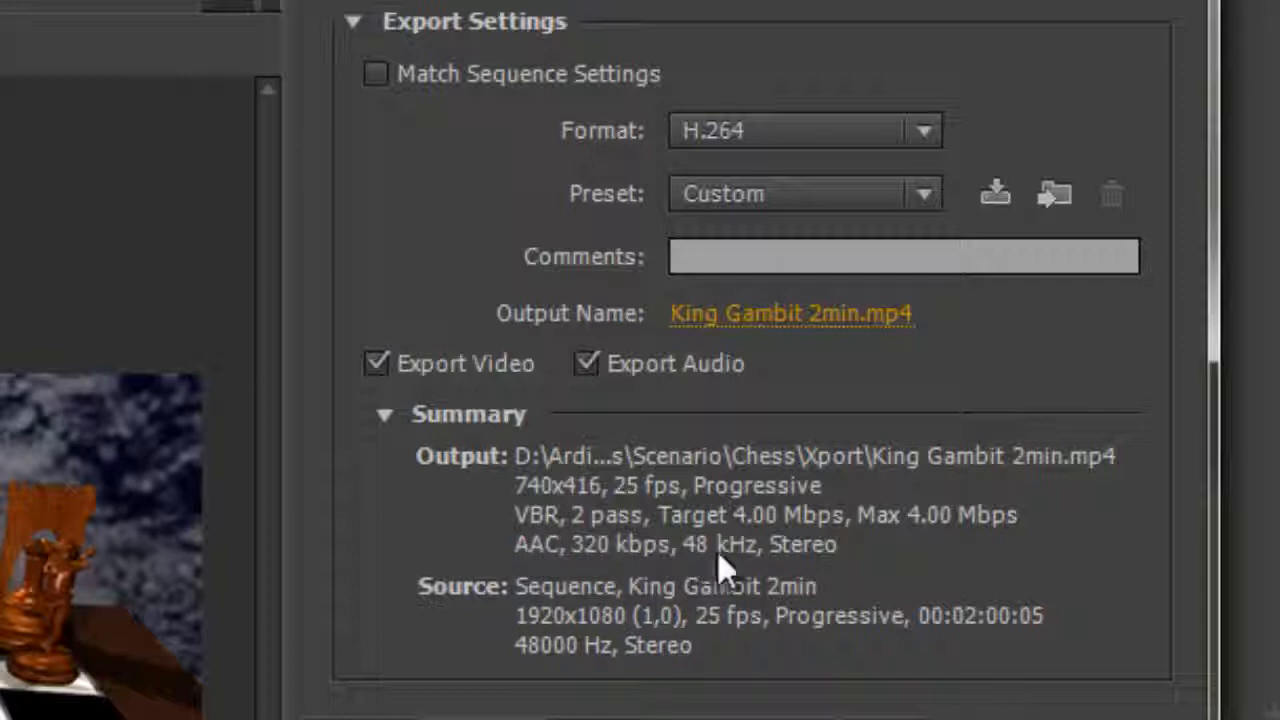
# Name the export's output file KingGambitXport740p in the Xport folder.
pyautogui.click(755, 320)
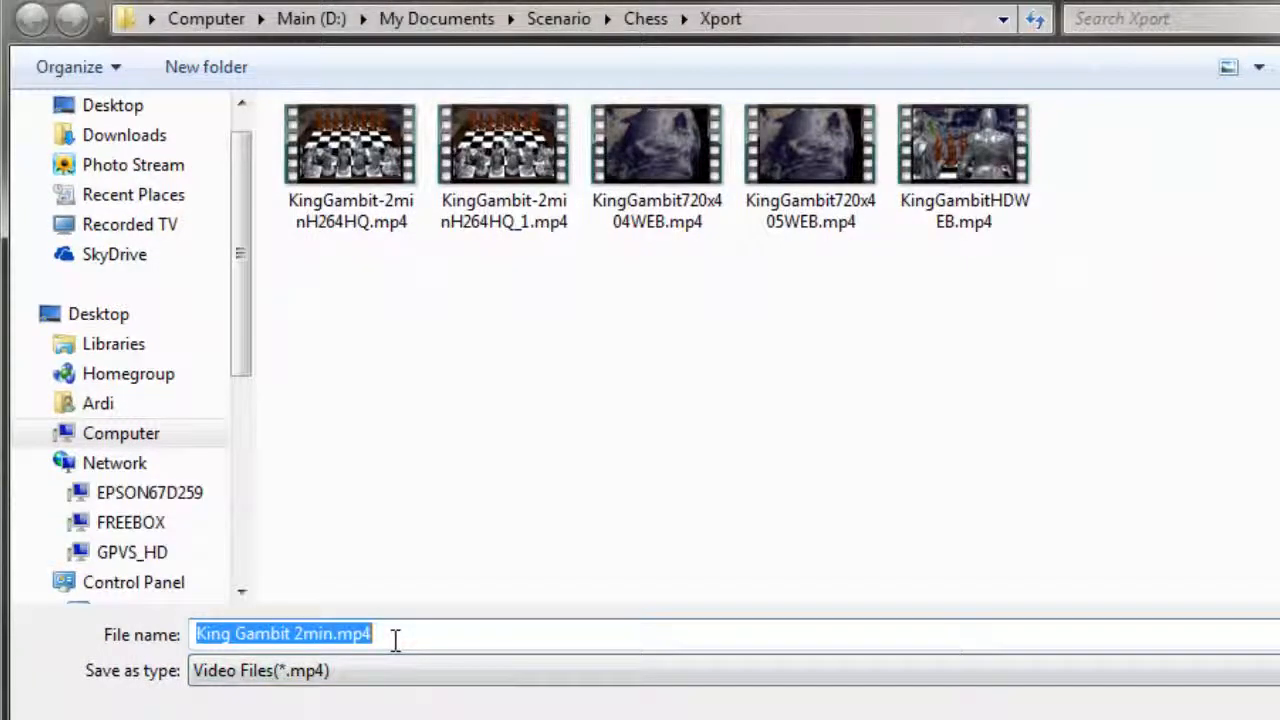
pyautogui.write('KingGa')
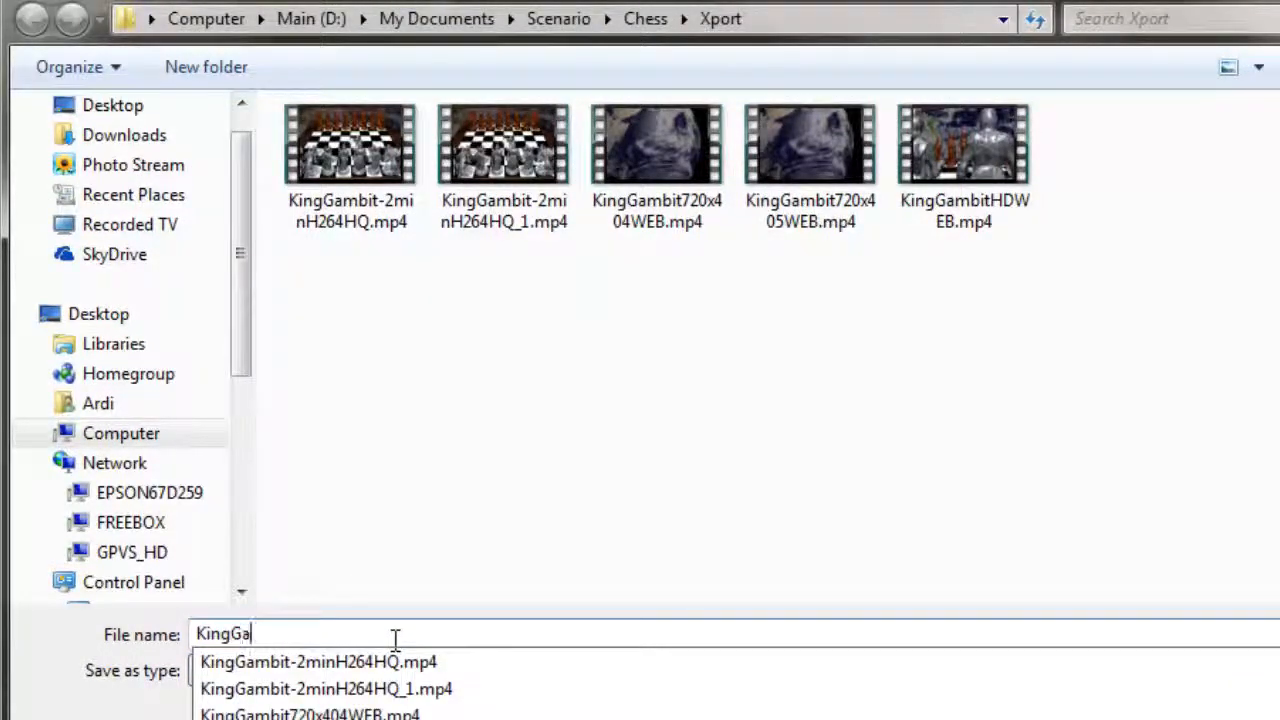
pyautogui.write('mbit')
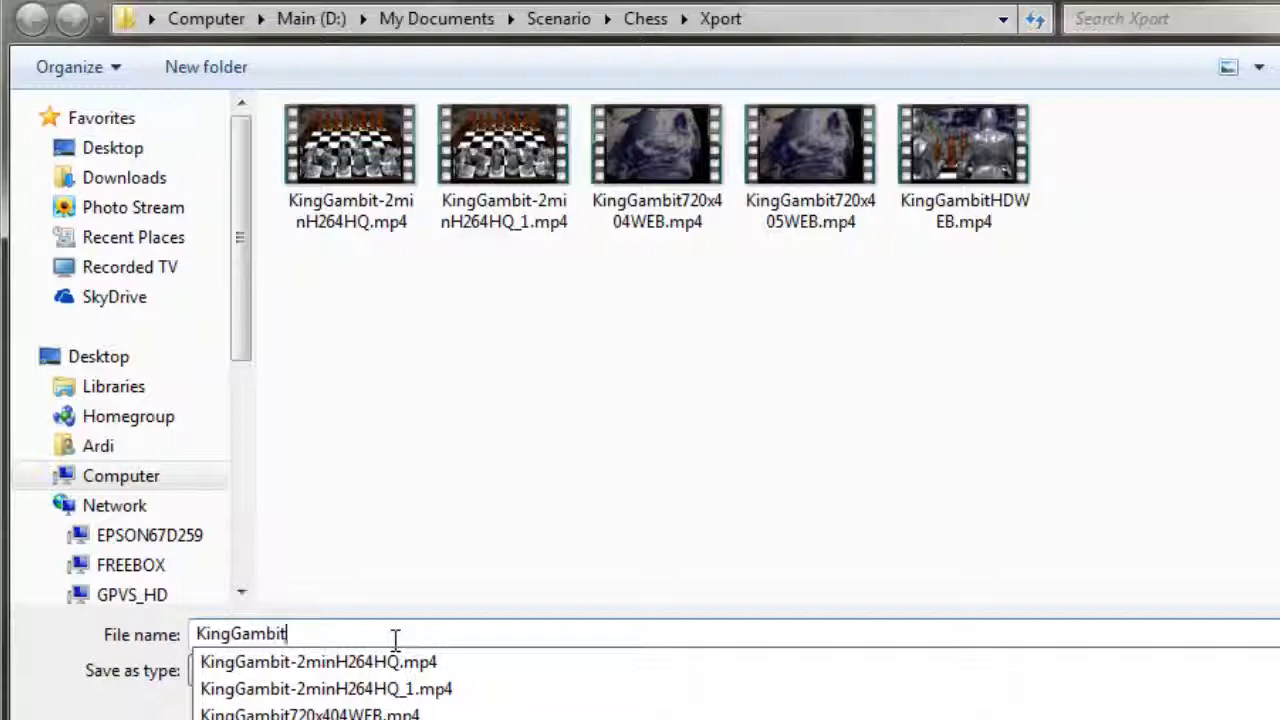
pyautogui.write('Xport740p')
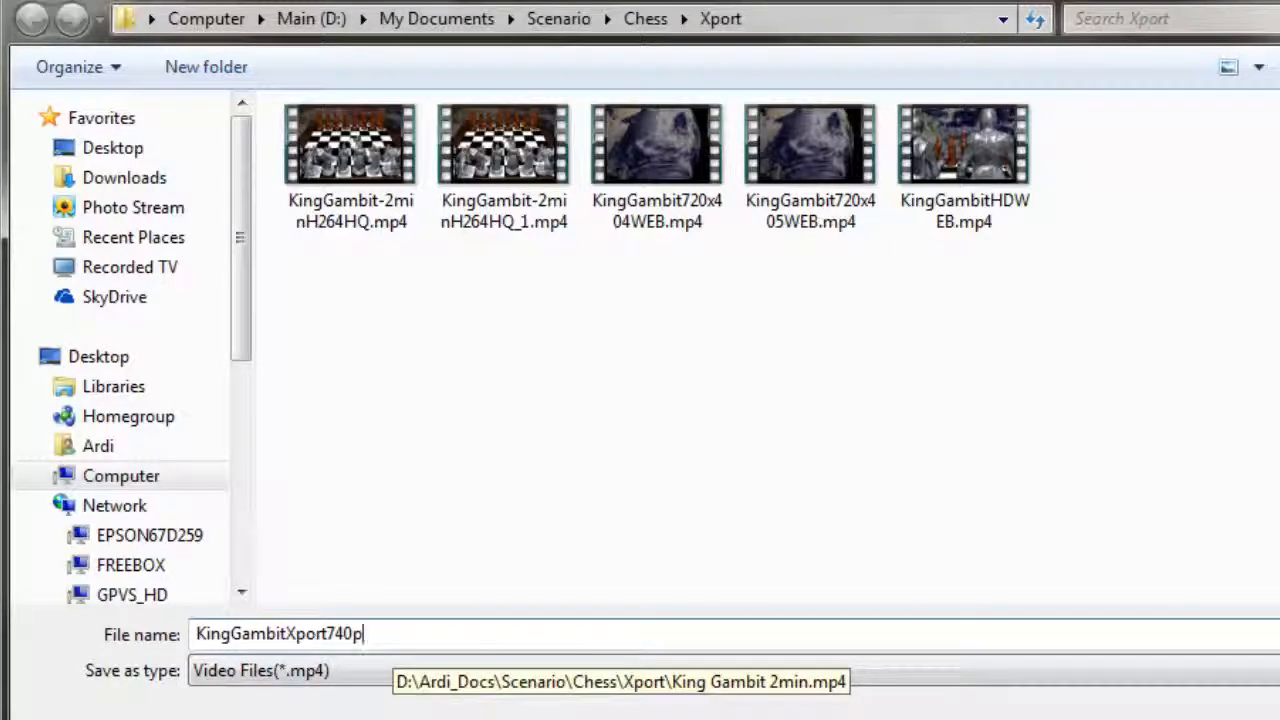
pyautogui.press('Return')
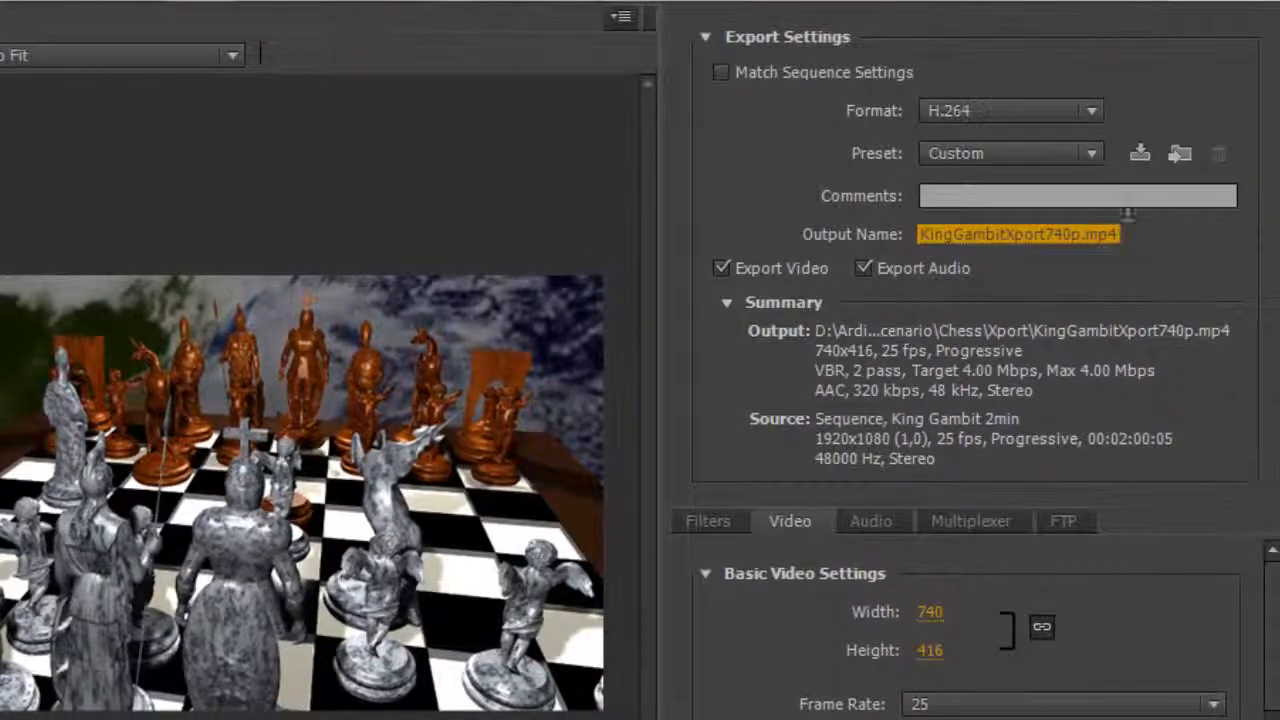
pyautogui.click(1140, 153)
pyautogui.click(771, 401)
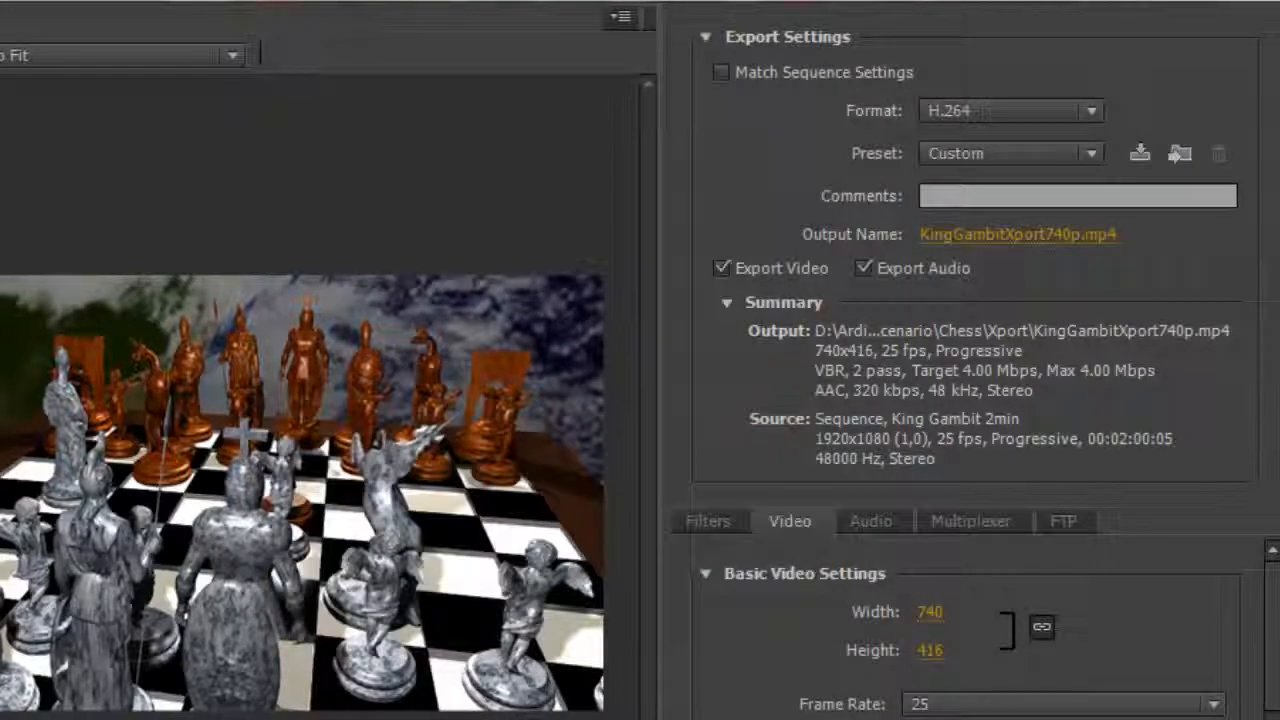
pyautogui.click(1103, 154)
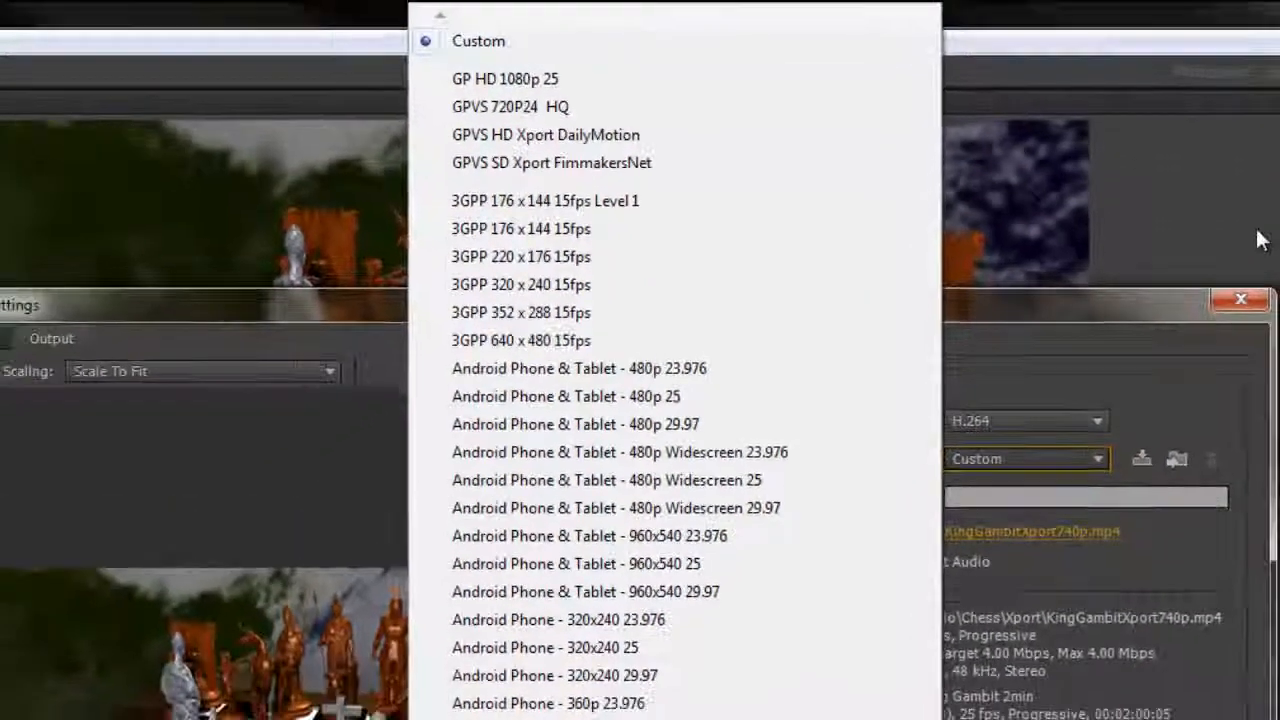
pyautogui.click(1270, 258)
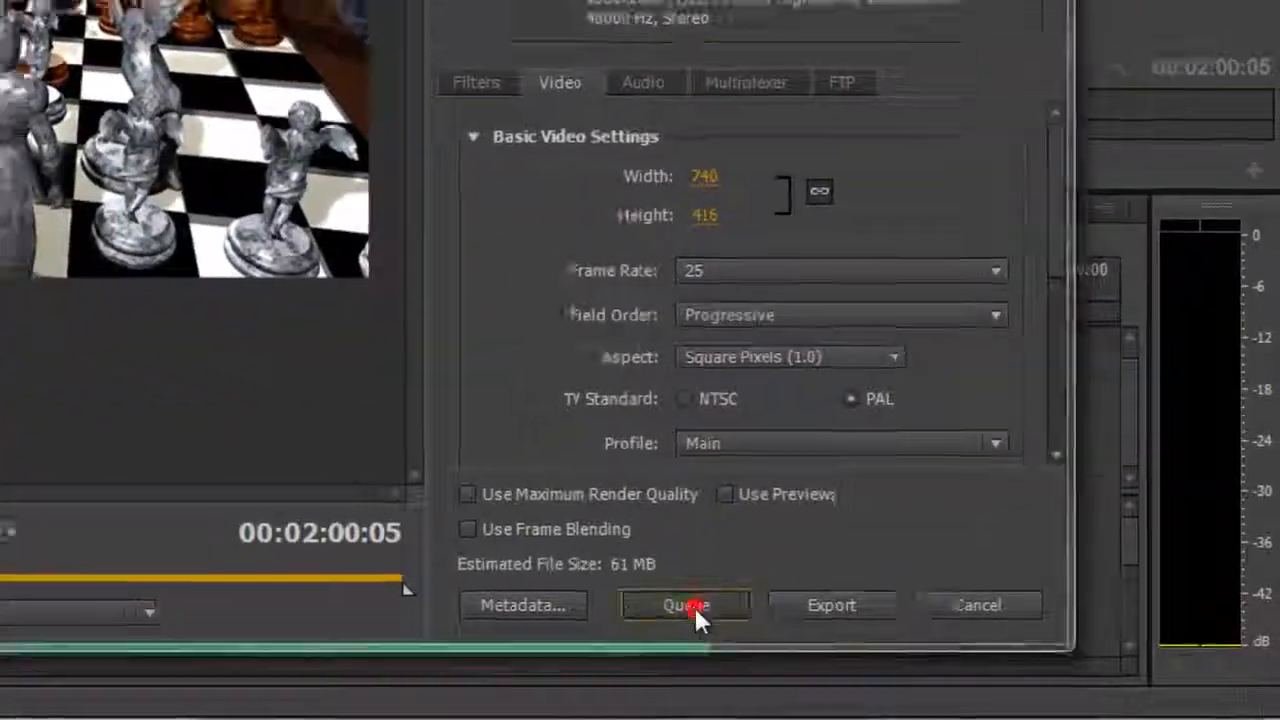
# Send the export to the Adobe Media Encoder queue and start encoding it.
pyautogui.click(1021, 668)
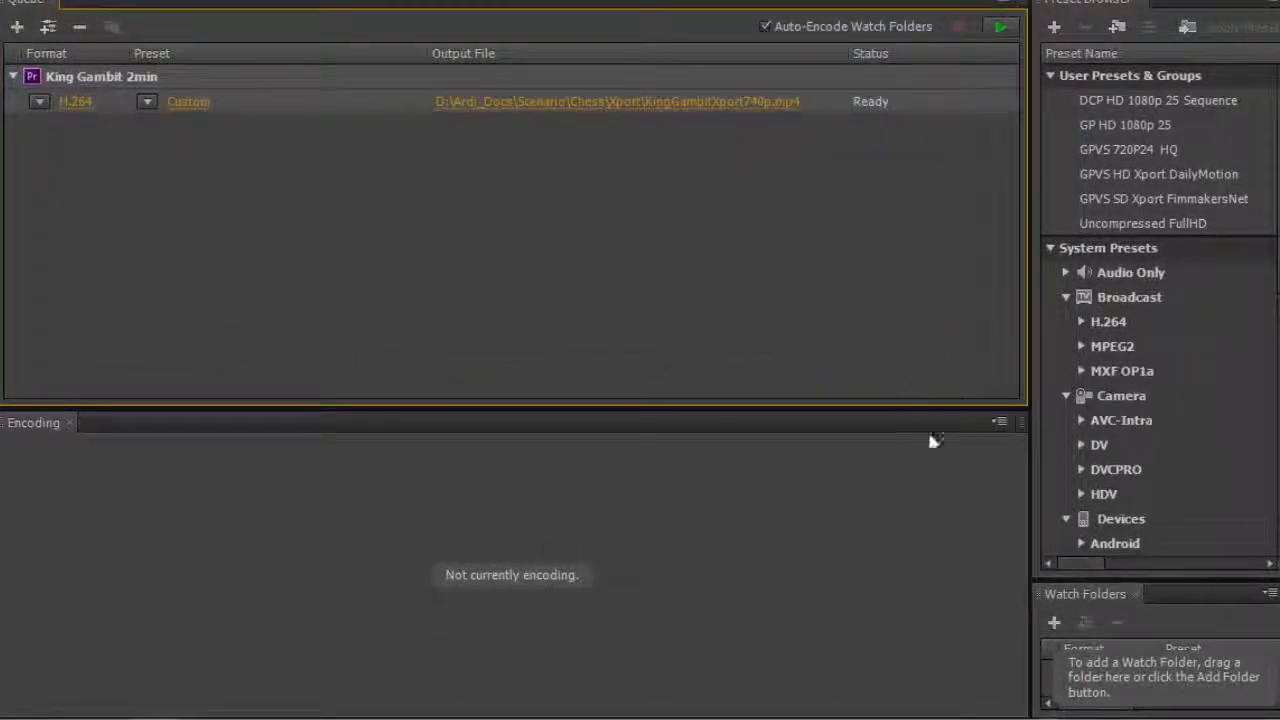
pyautogui.click(1000, 26)
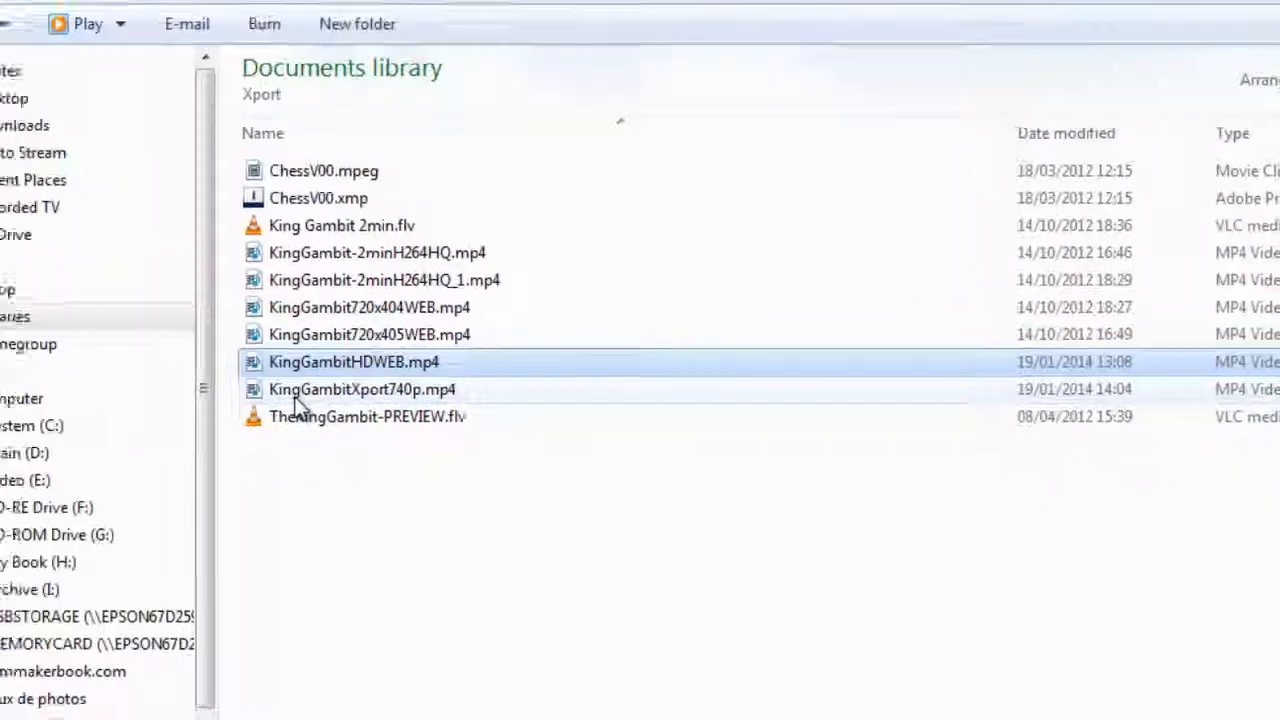
# Play KingGambitXport740p.mp4 from the Xport folder, sampling the middle and near the end, then close the player and check the file's size.
pyautogui.doubleClick(298, 394)
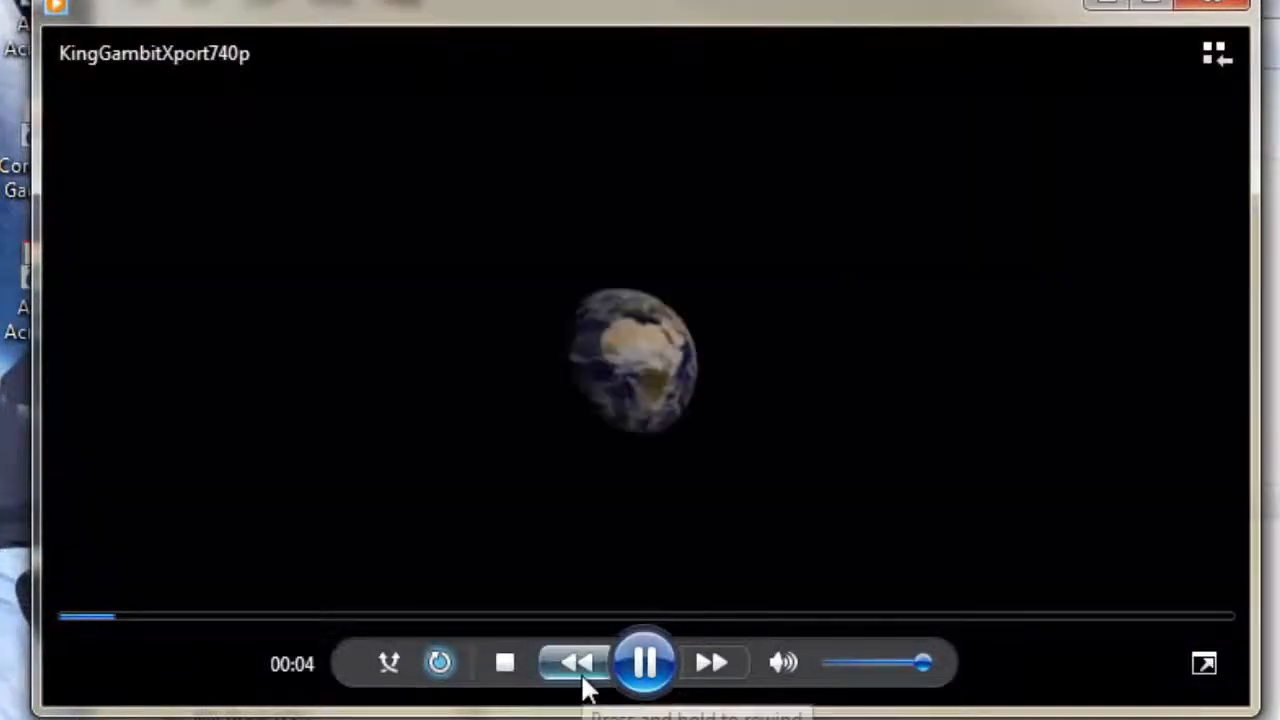
pyautogui.click(587, 616)
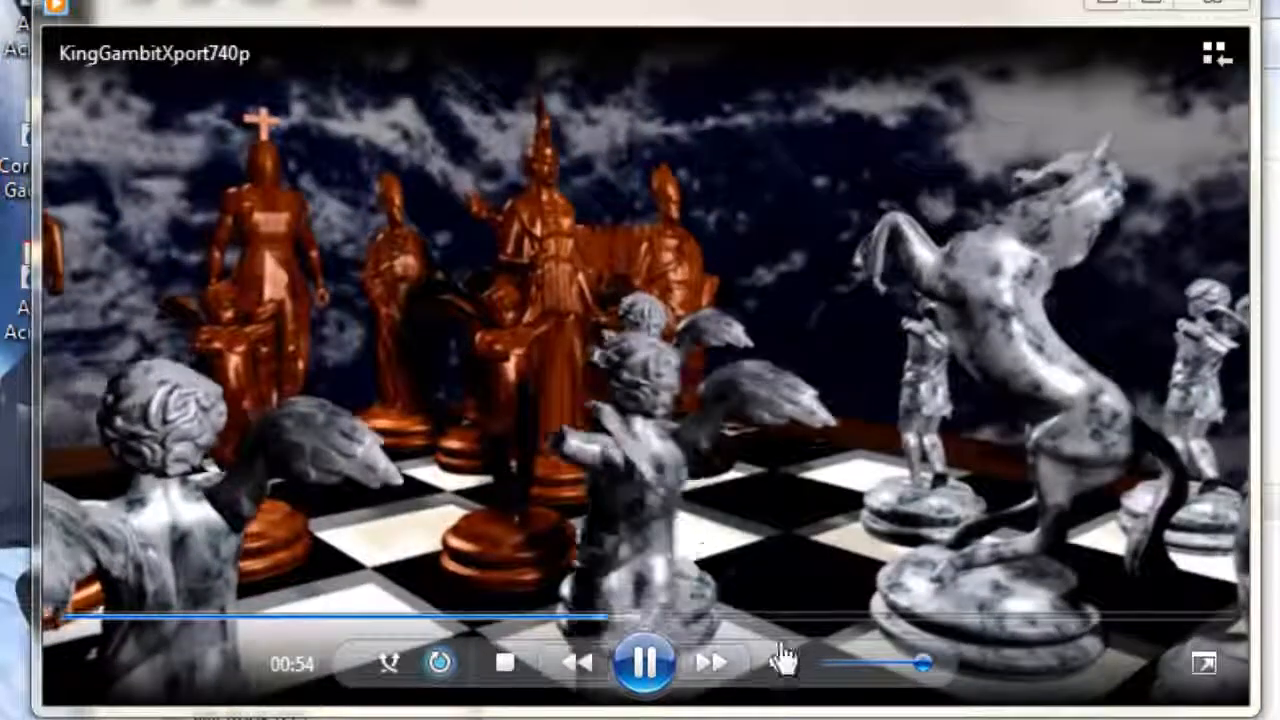
pyautogui.click(1160, 617)
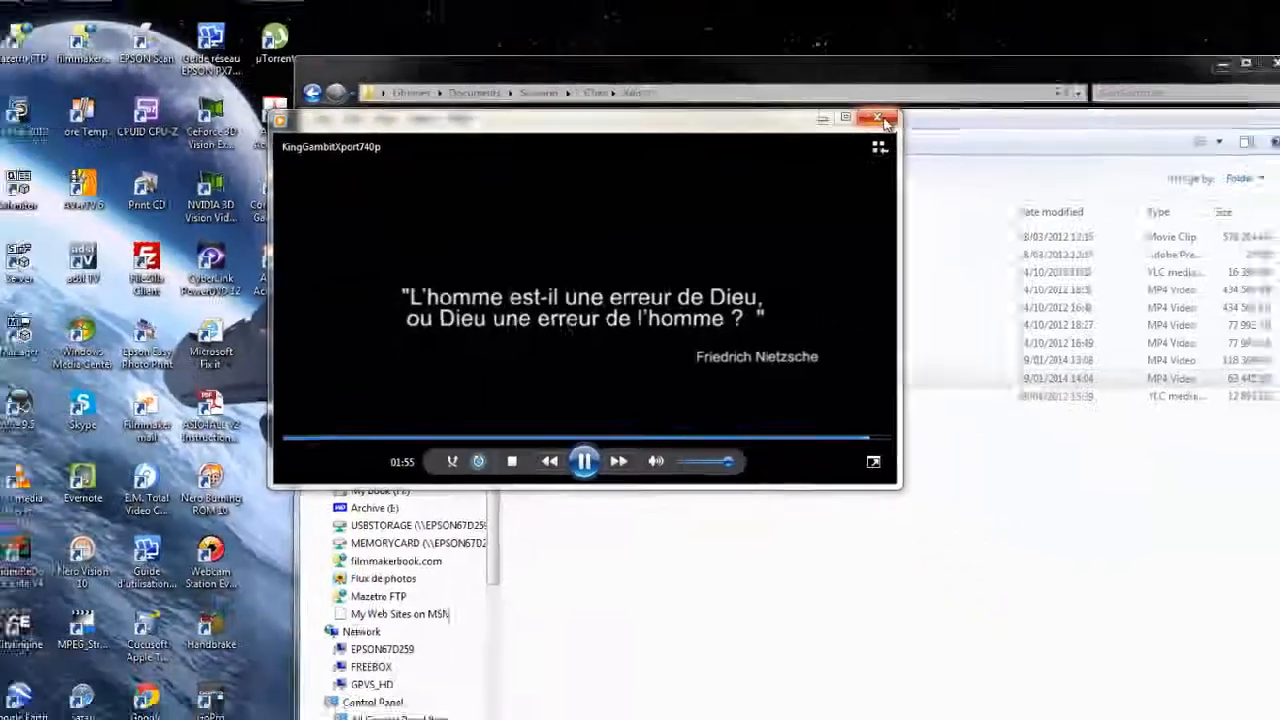
pyautogui.click(880, 119)
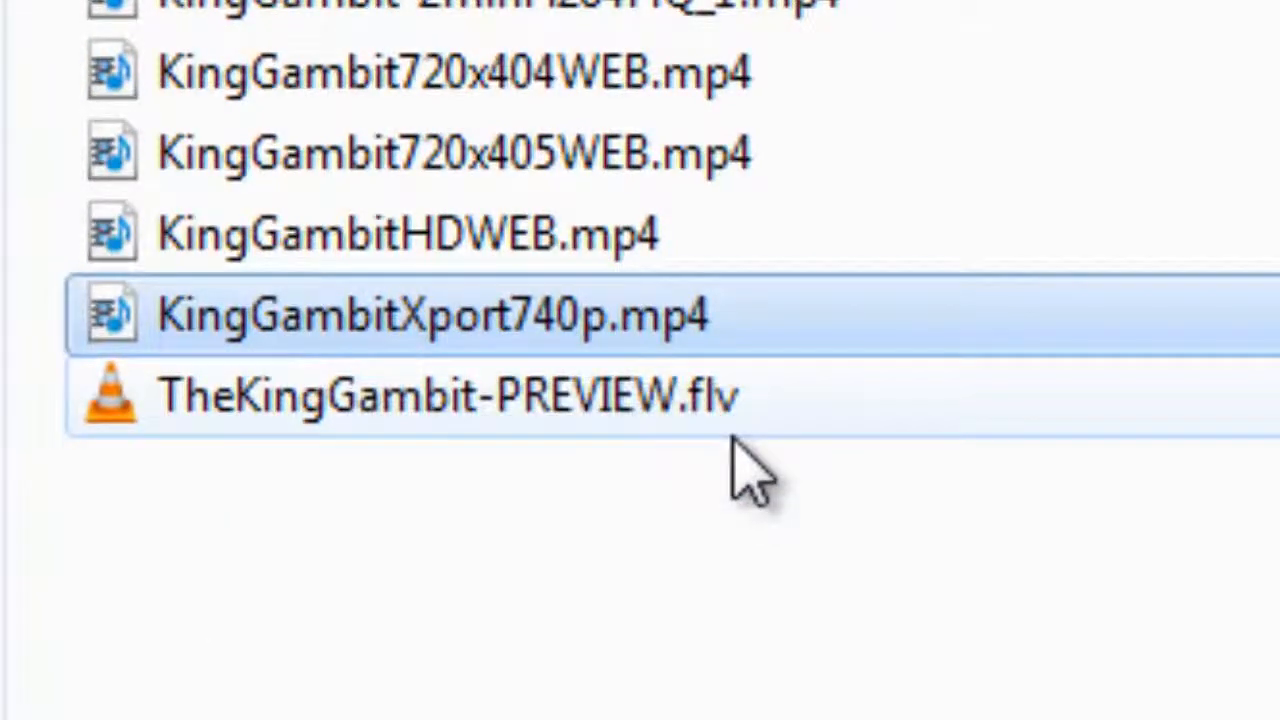
pyautogui.moveTo(748, 470)
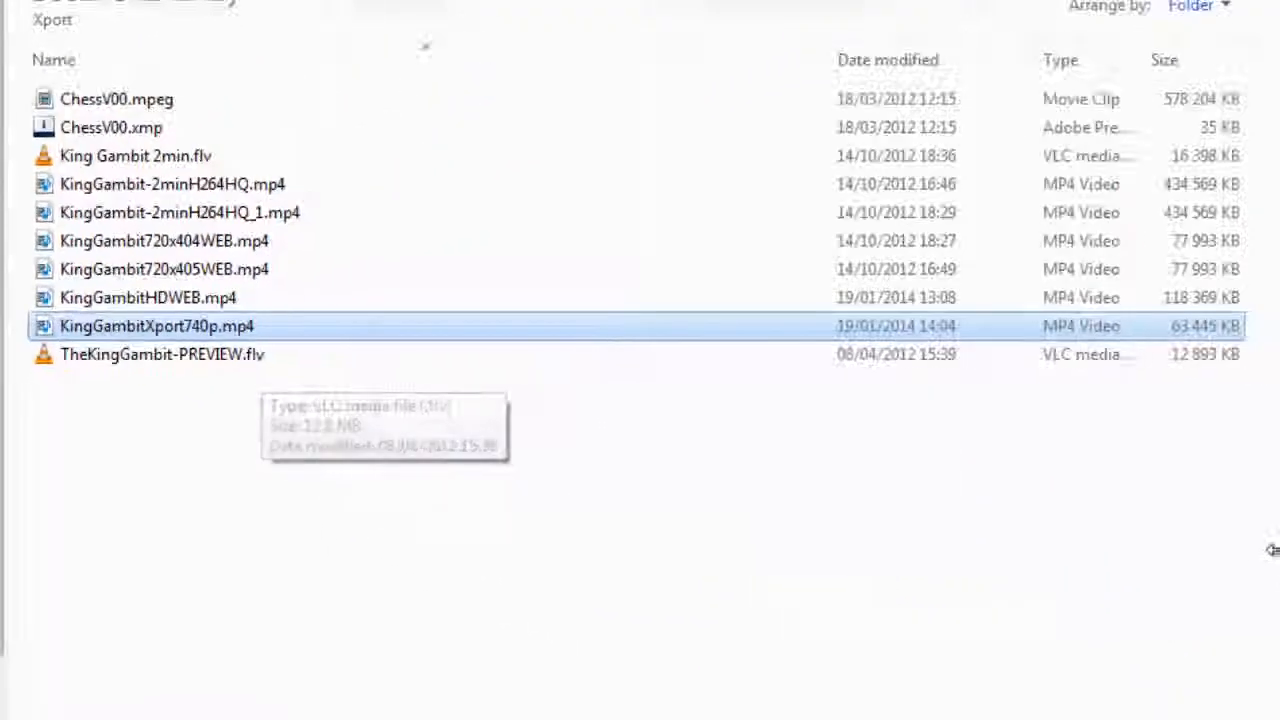
pyautogui.moveTo(1277, 544); pyautogui.dragTo(1279, 544)
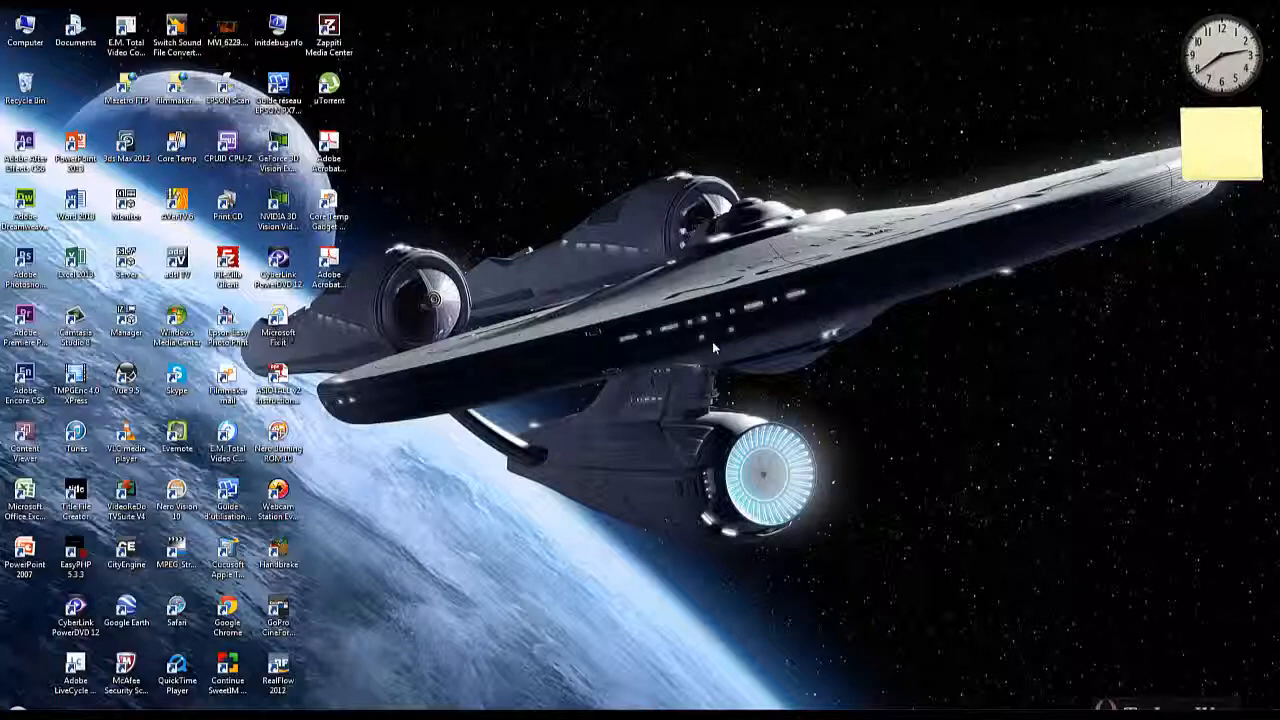
# Launch FileZilla, connect to the recent cinevifilms FTP server and open its Videos folder.
pyautogui.doubleClick(216, 265)
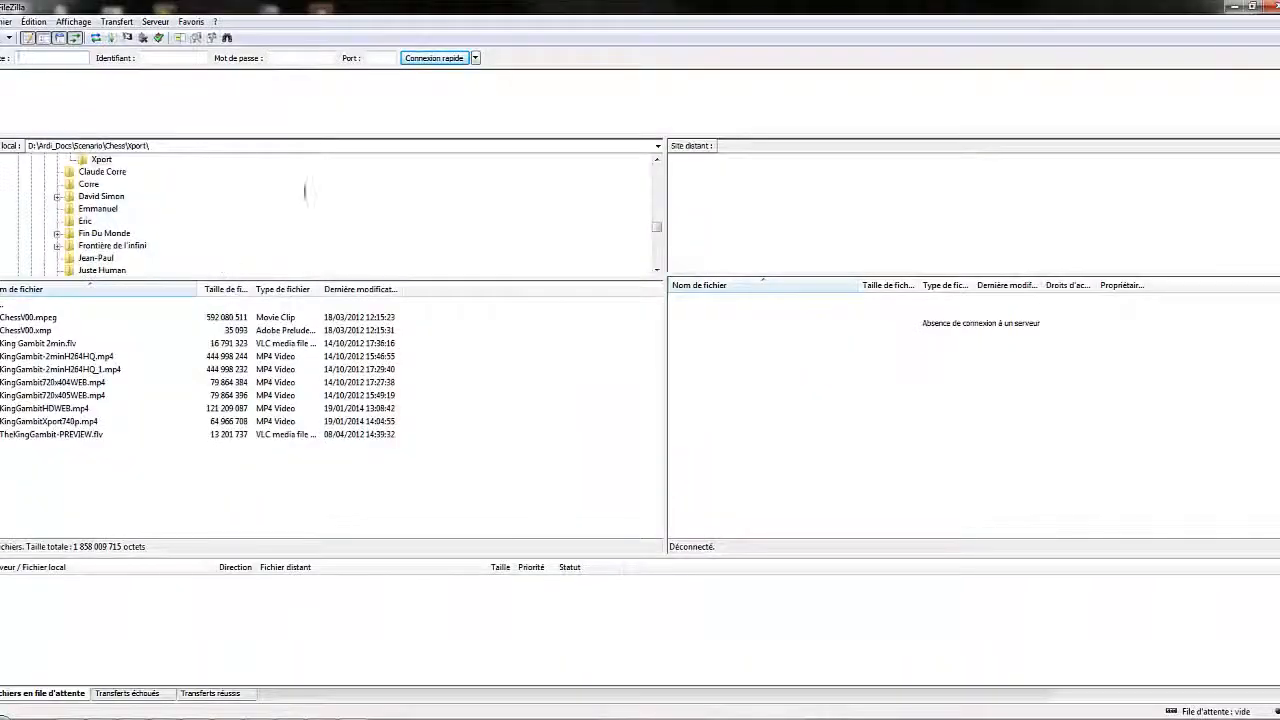
pyautogui.click(477, 58)
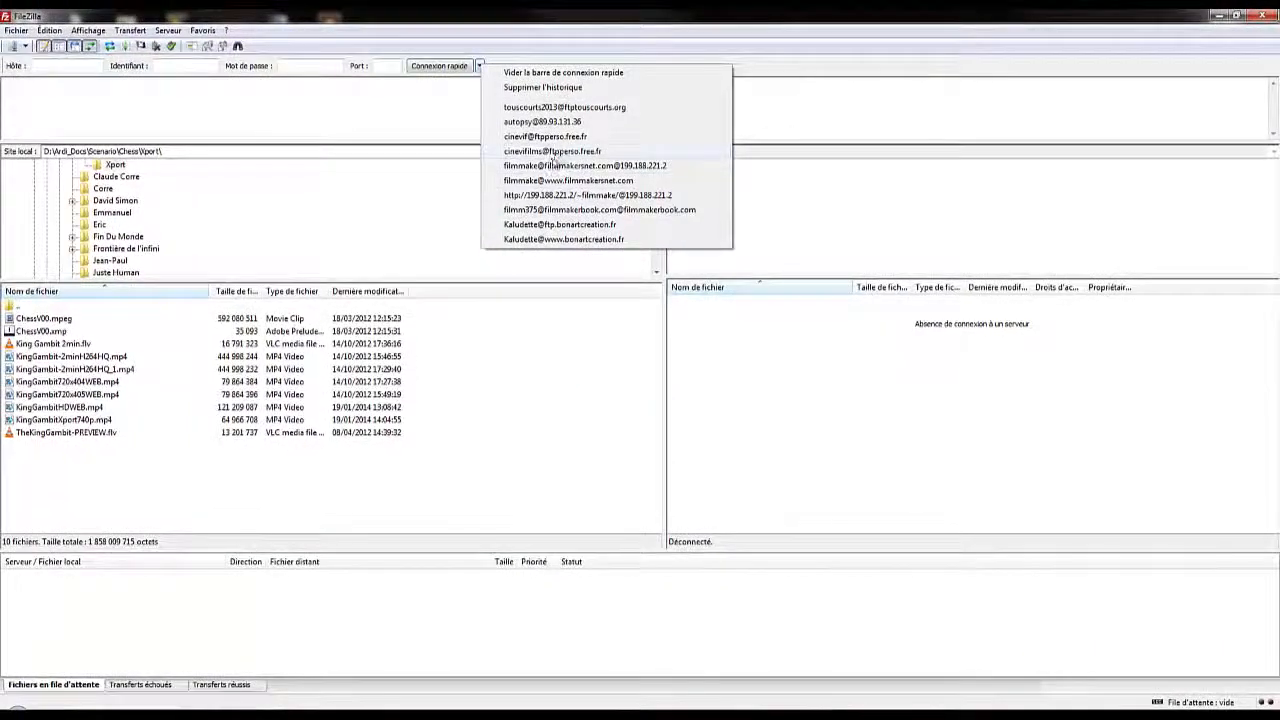
pyautogui.click(552, 153)
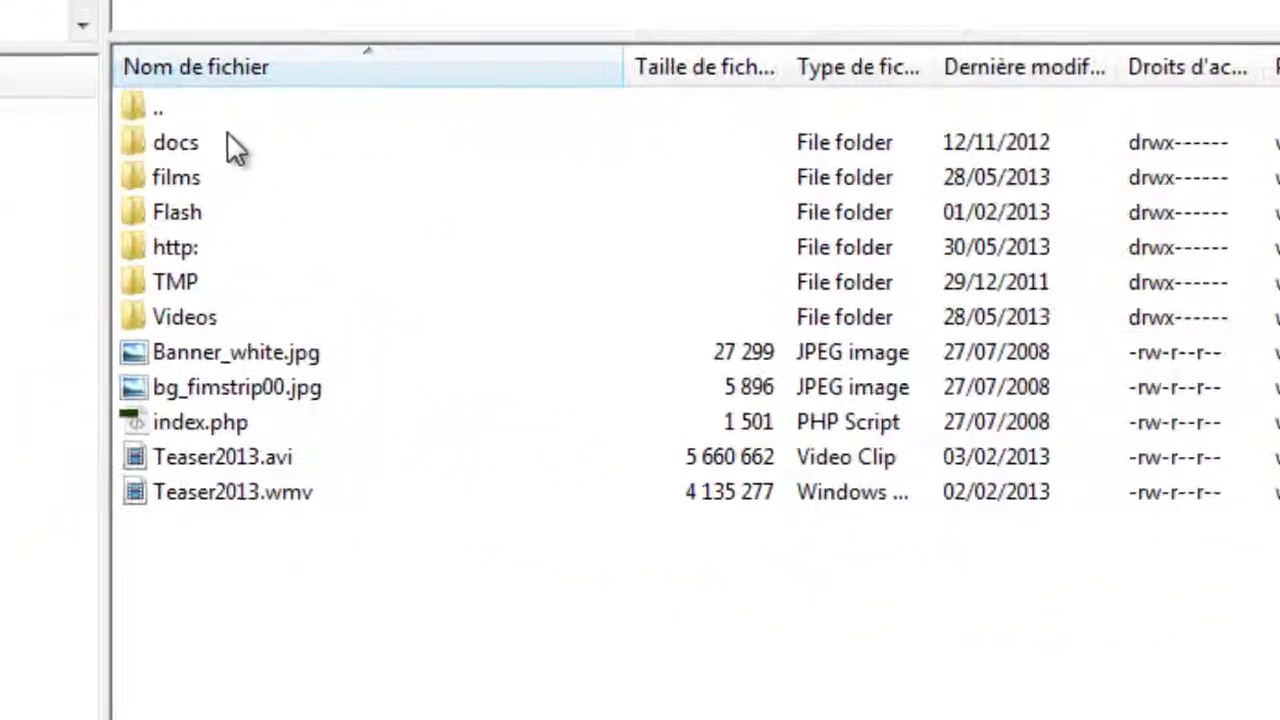
pyautogui.doubleClick(137, 319)
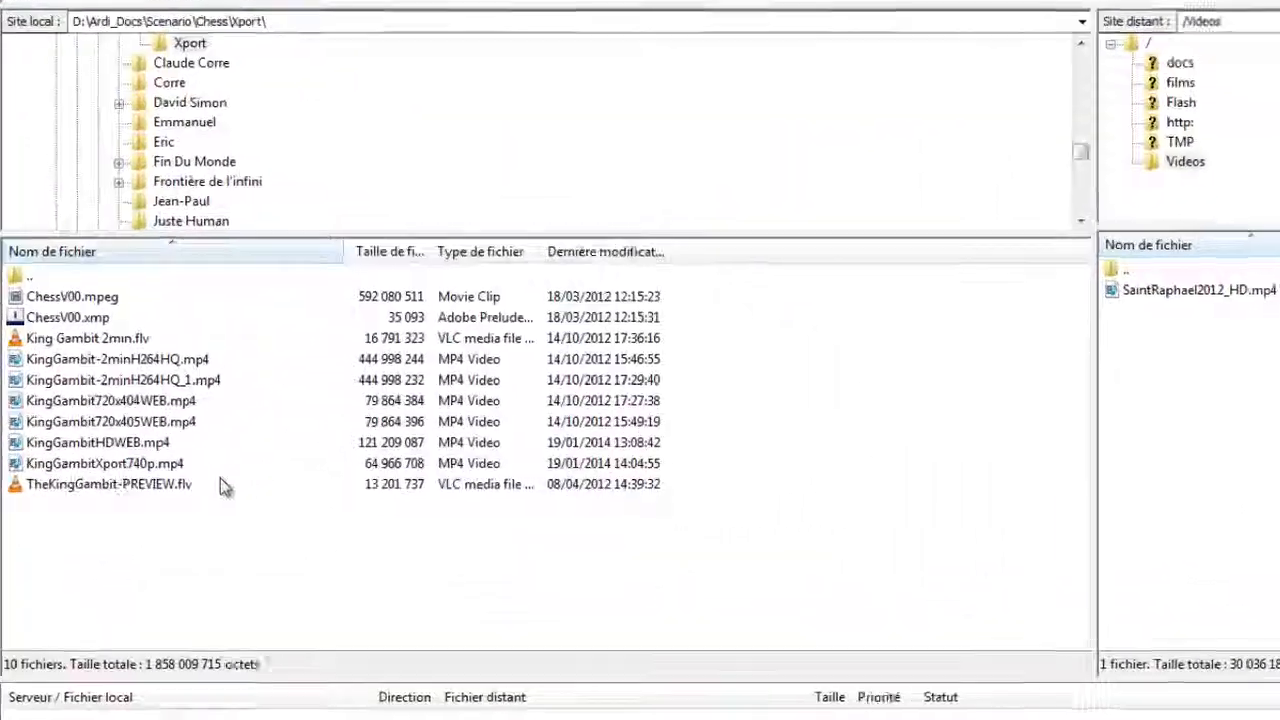
# Upload KingGambitXport740p.mp4 from the local Xport folder to the server's Videos folder and refresh the file listing.
pyautogui.click(40, 463)
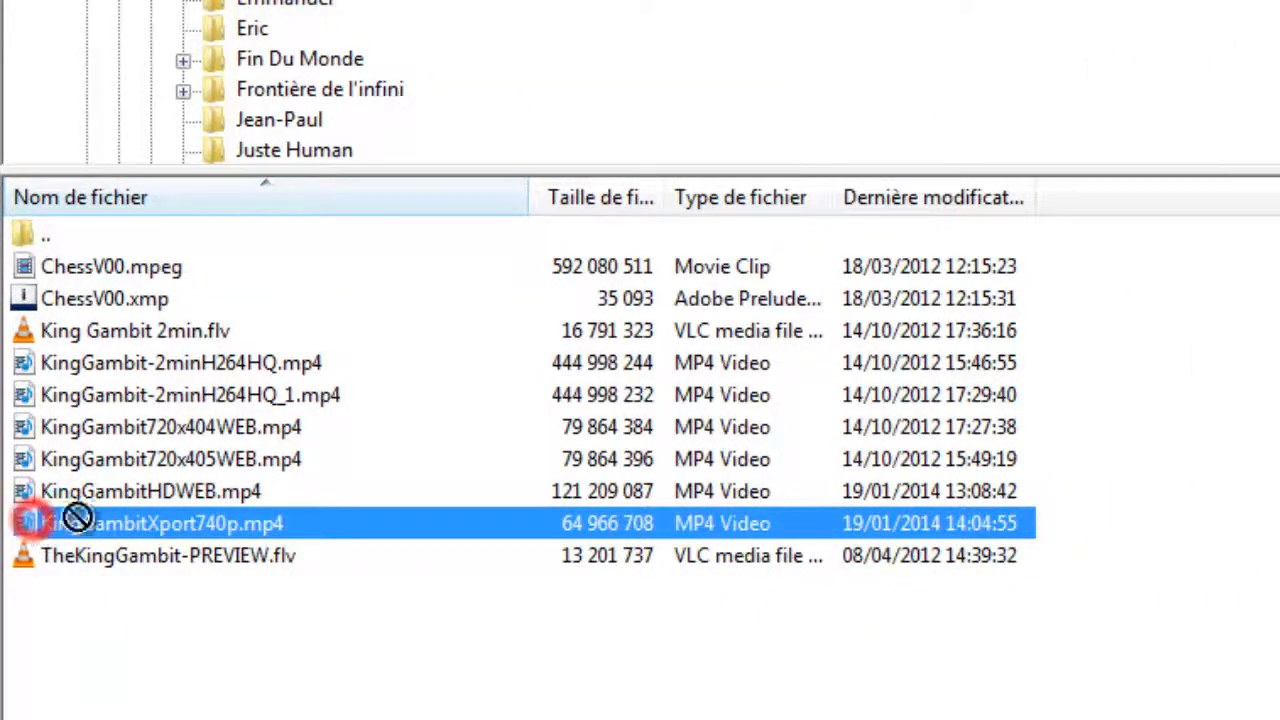
pyautogui.moveTo(24, 520); pyautogui.dragTo(1279, 445)
pyautogui.moveTo(1007, 393); pyautogui.dragTo(1215, 375)
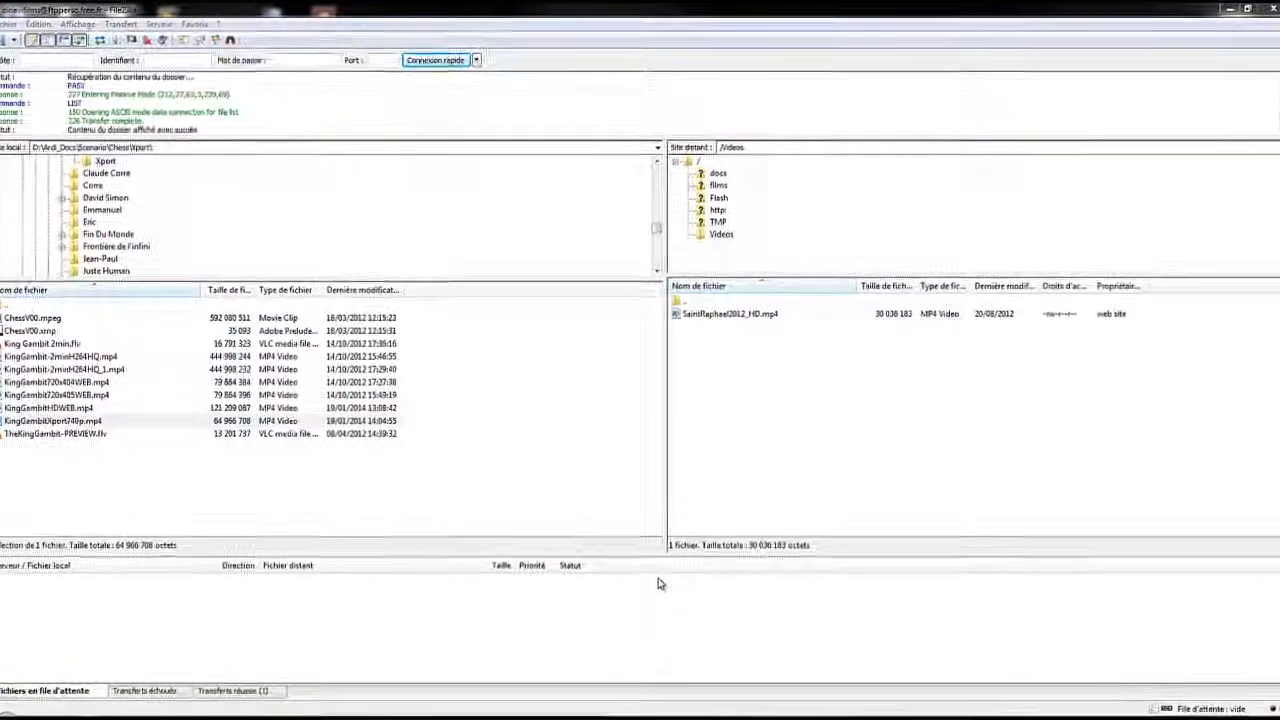
pyautogui.click(806, 284)
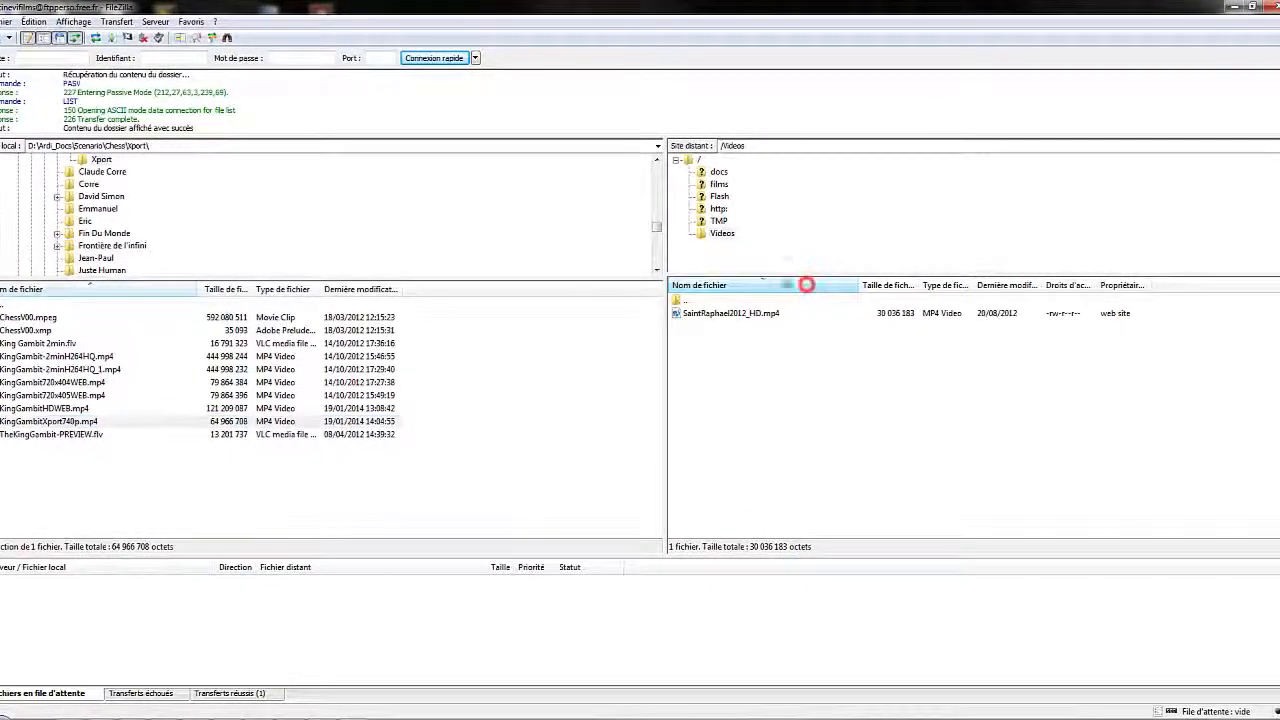
pyautogui.click(96, 38)
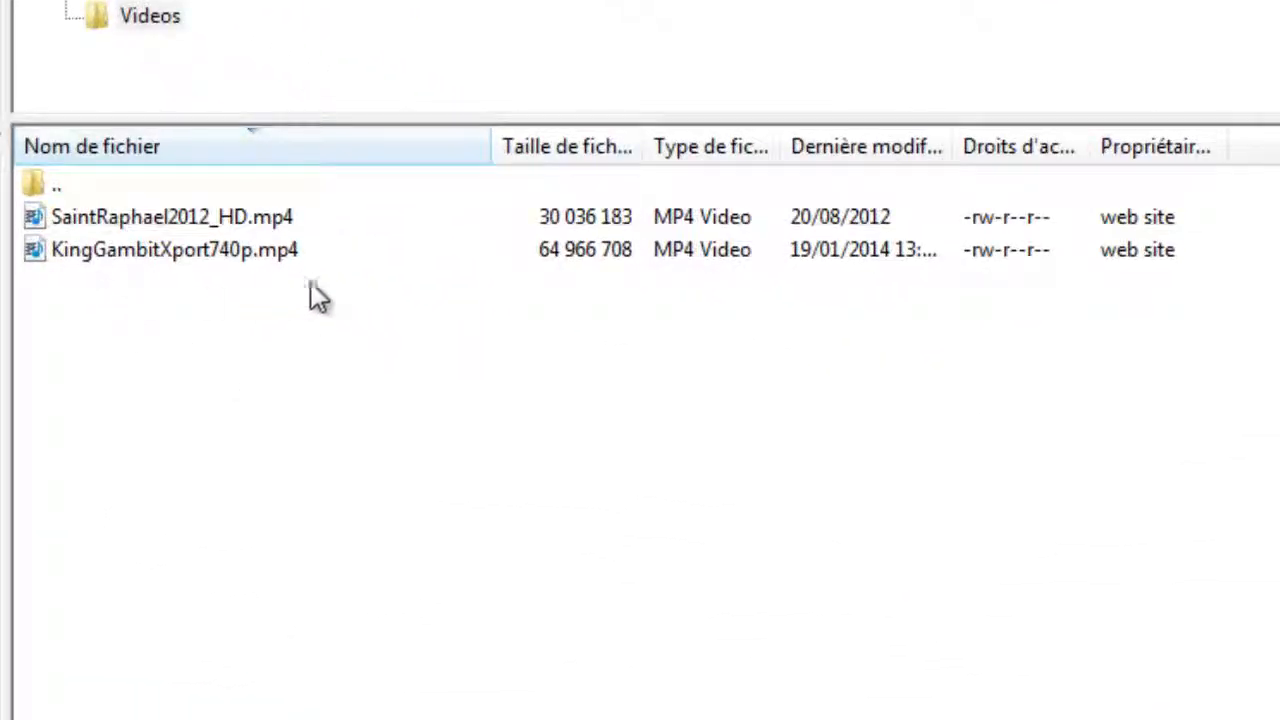
# Copy the file name of the uploaded KingGambitXport740p.mp4 without renaming it.
pyautogui.click(200, 256)
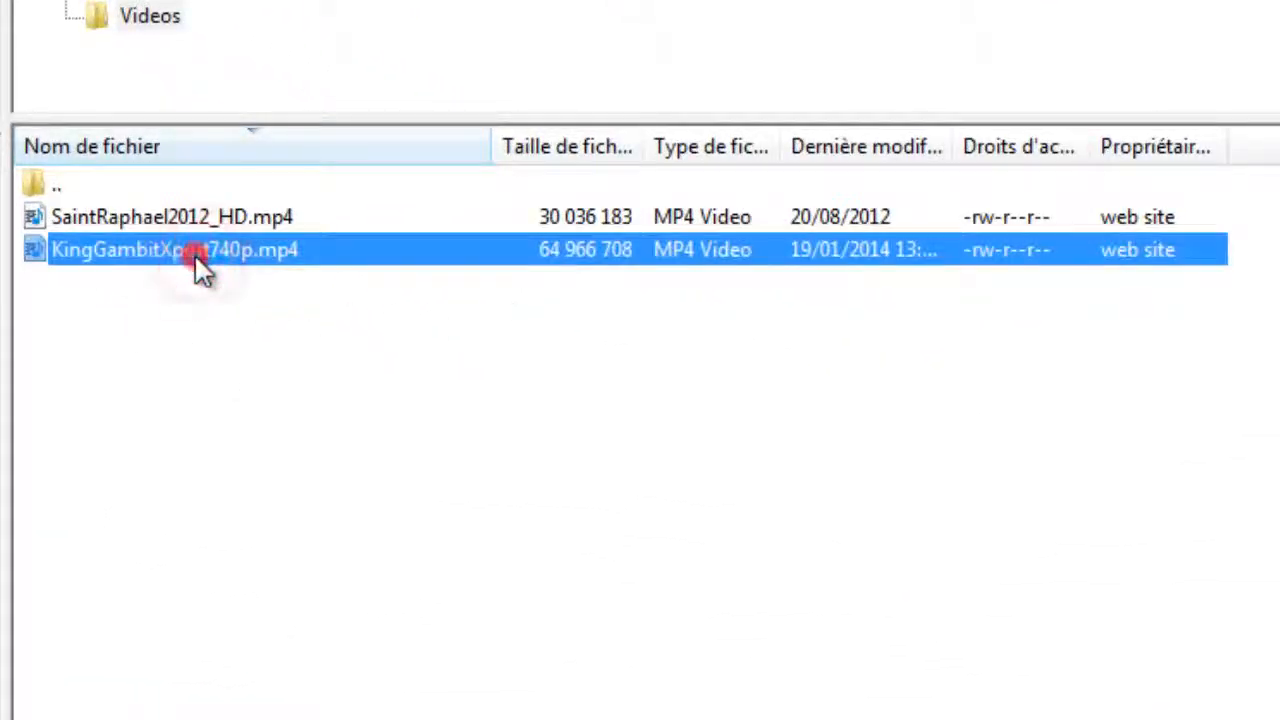
pyautogui.click(198, 260)
pyautogui.hotkey('ctrl', 'c')
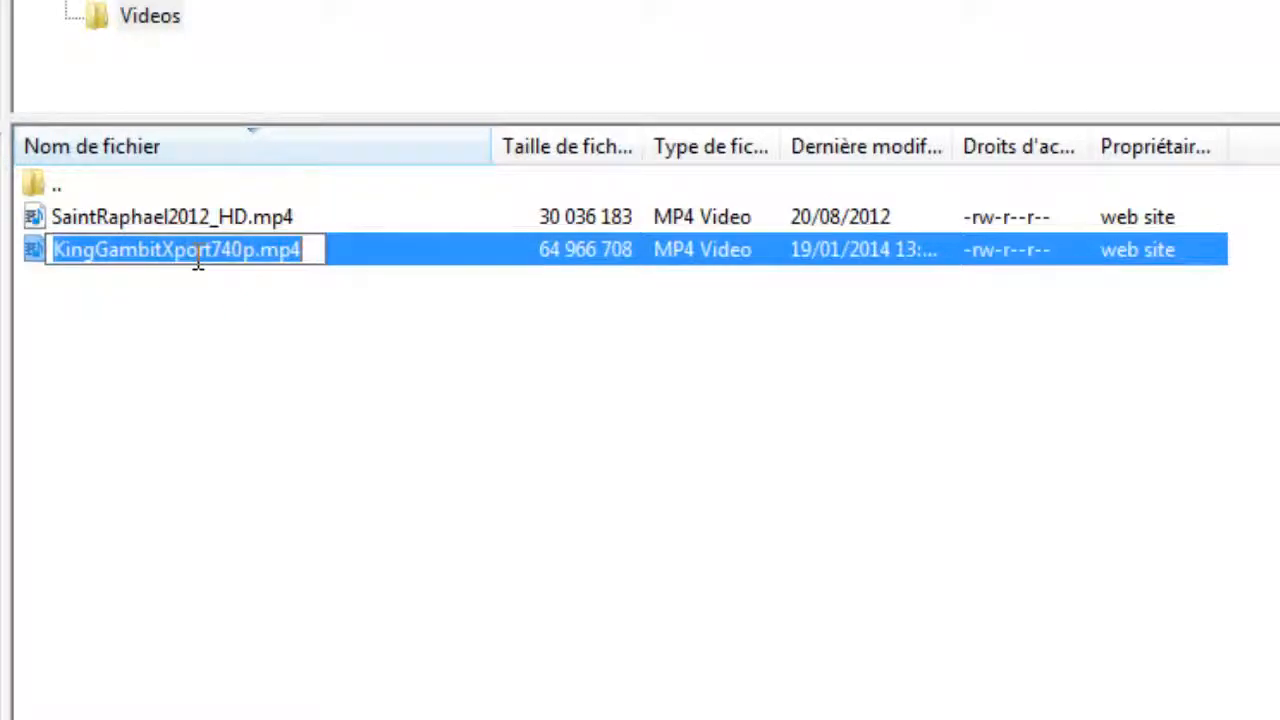
pyautogui.click(234, 400)
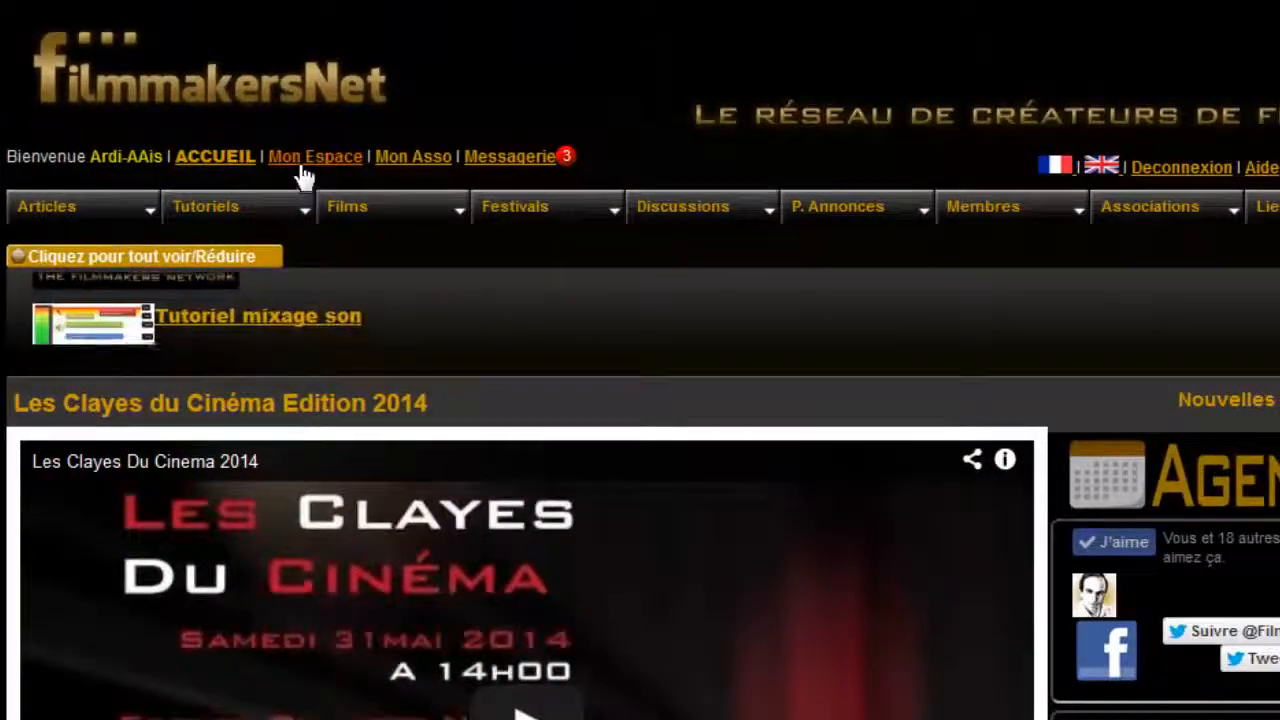
# On the FilmmakersNet site, go through the member profile to The King Gambit and open its film record for updating.
pyautogui.click(311, 167)
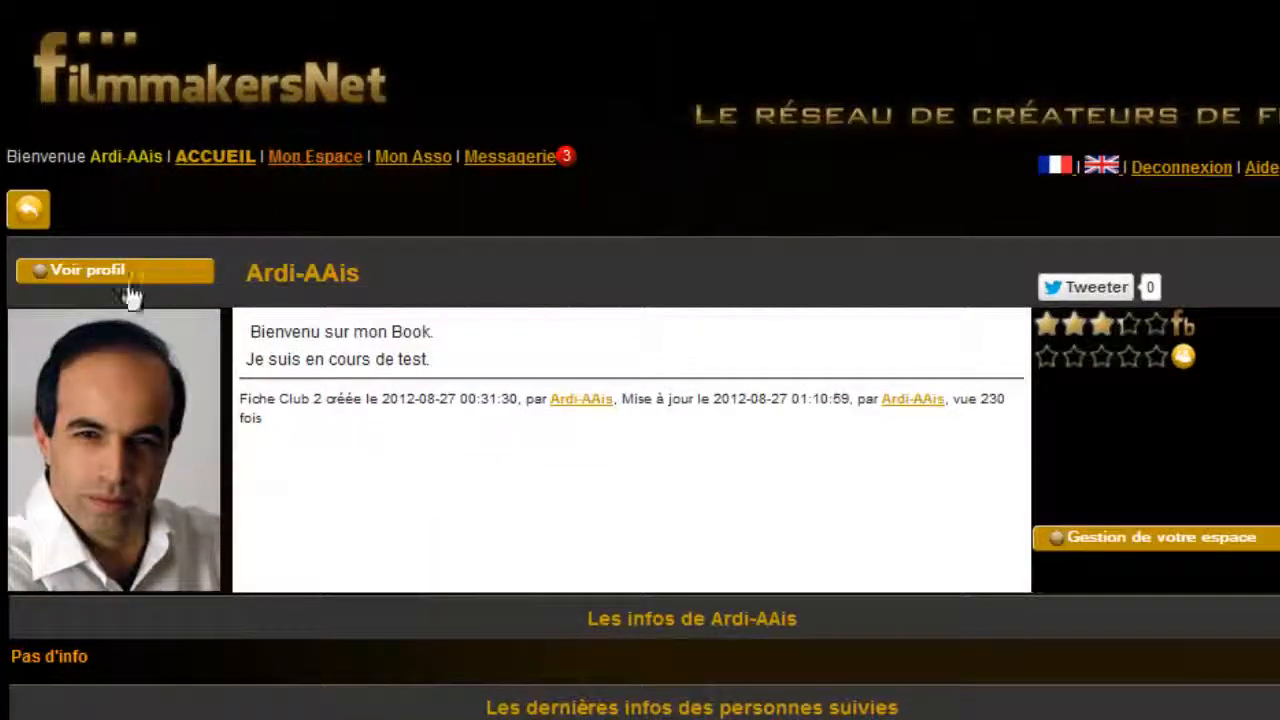
pyautogui.click(103, 272)
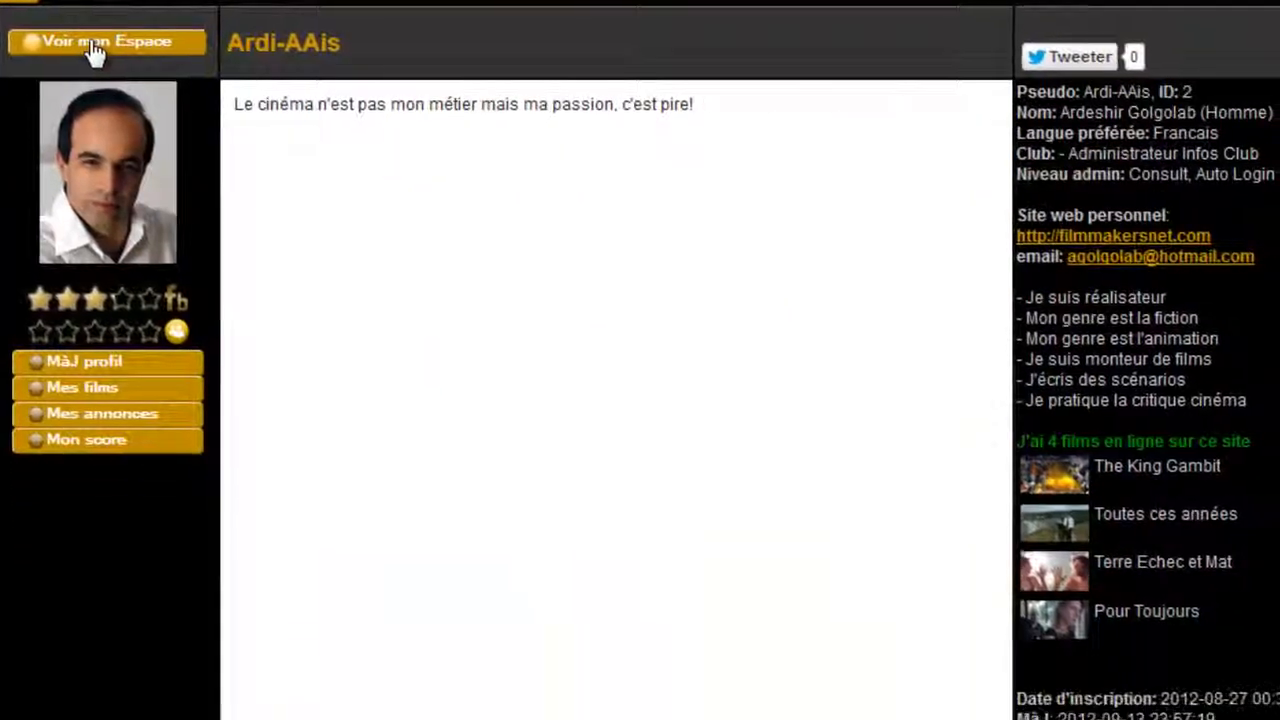
pyautogui.click(1055, 468)
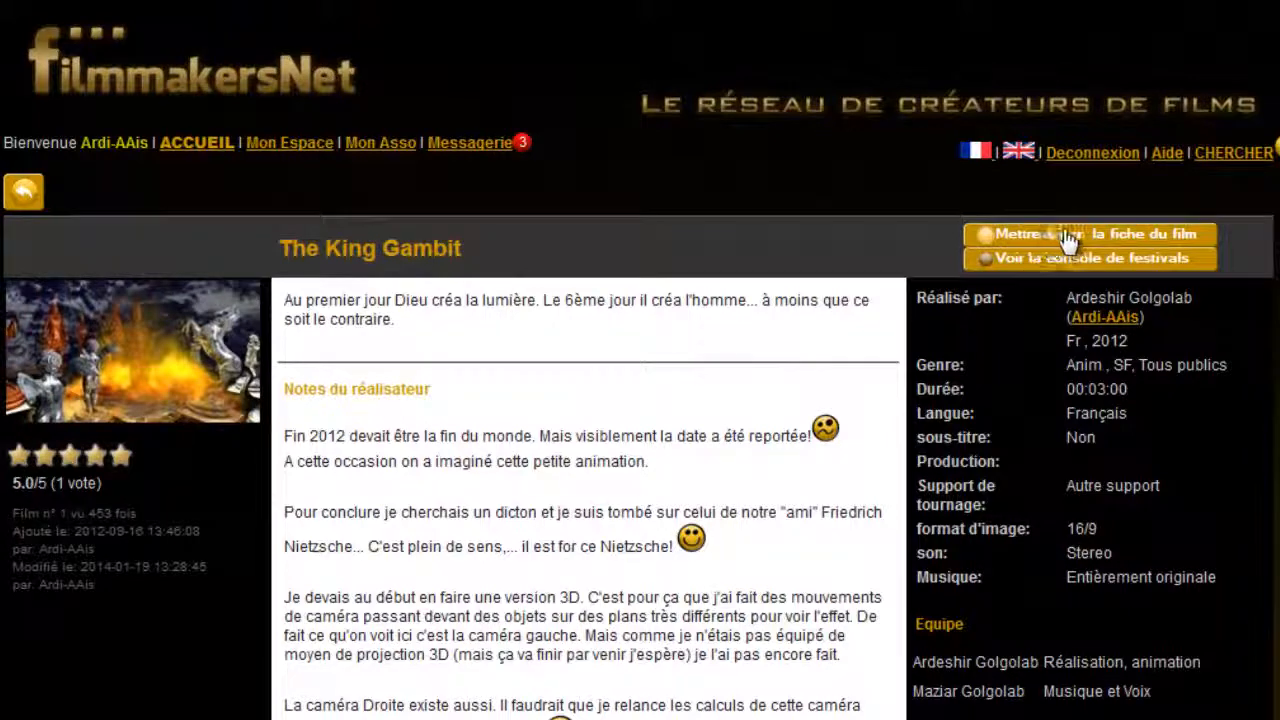
pyautogui.click(1093, 245)
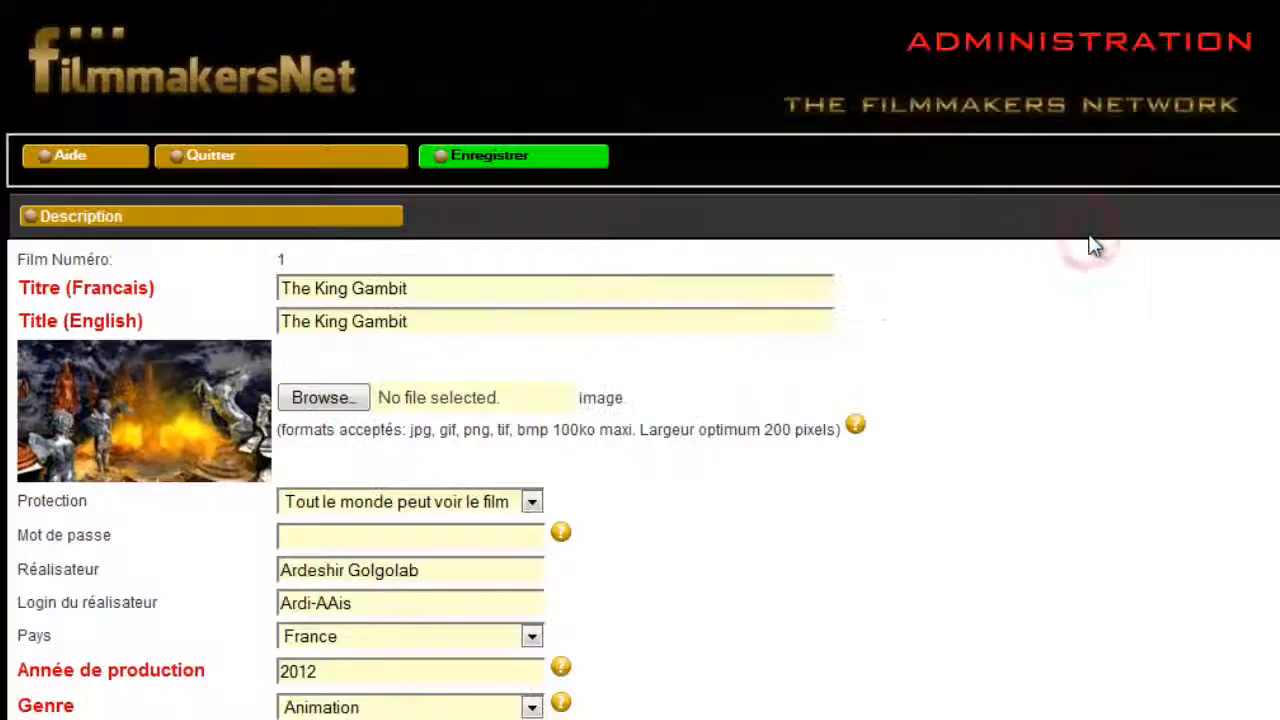
pyautogui.click(286, 216)
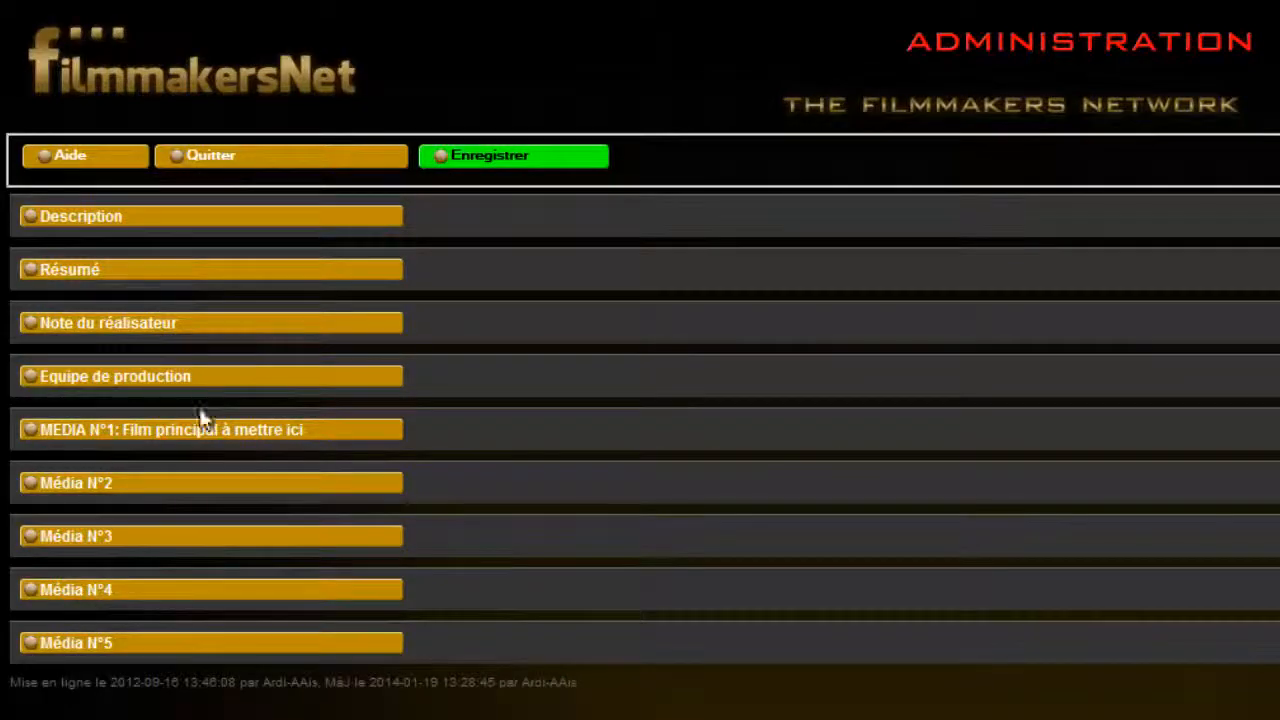
pyautogui.click(205, 429)
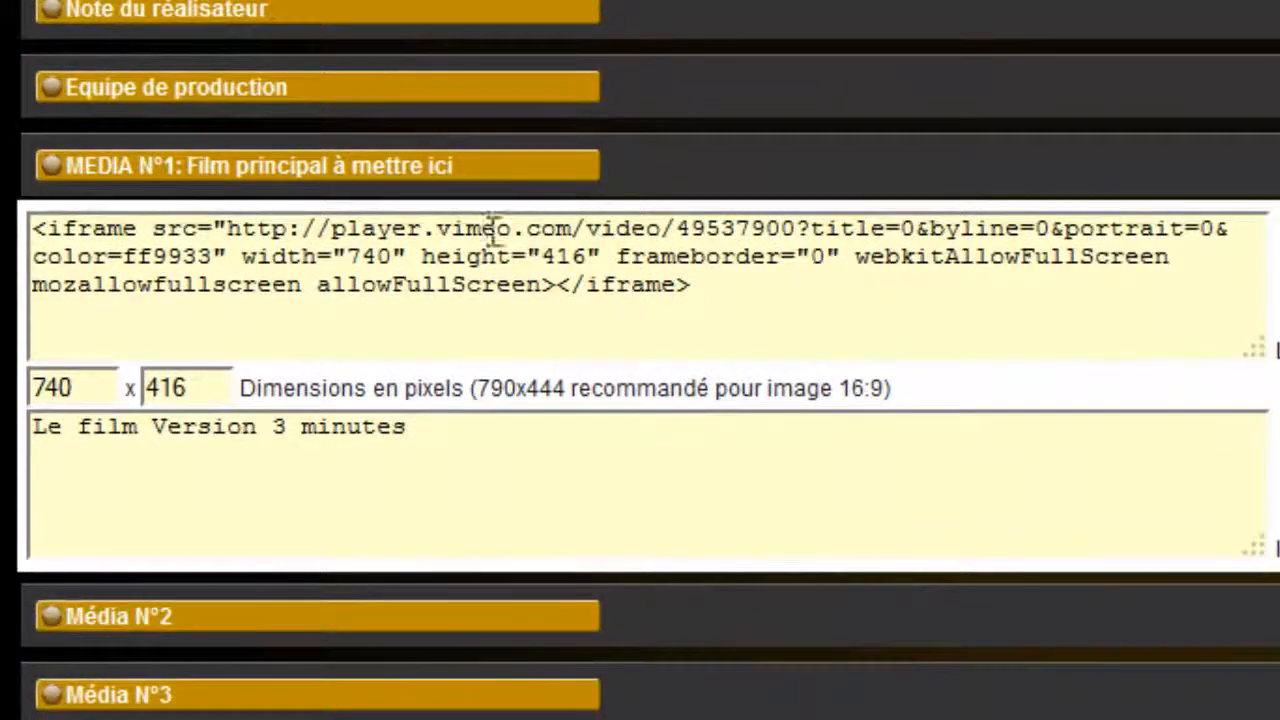
pyautogui.click(485, 172)
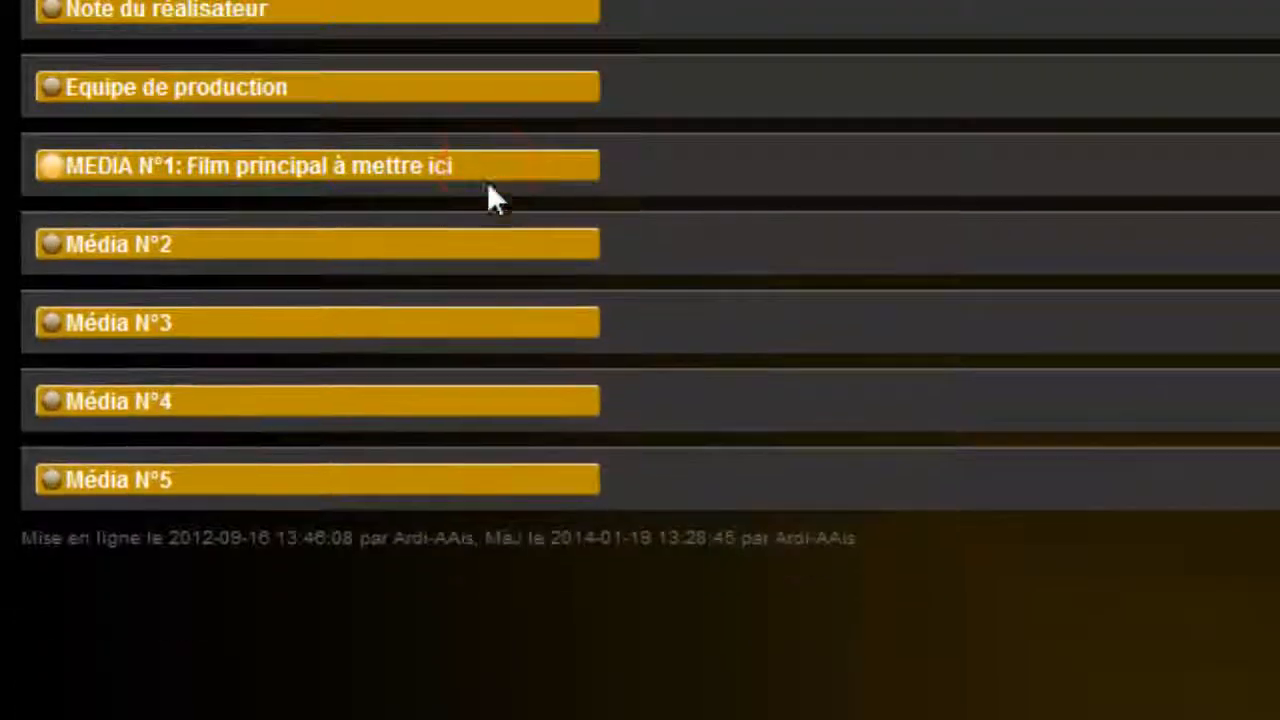
pyautogui.click(459, 250)
pyautogui.click(356, 323)
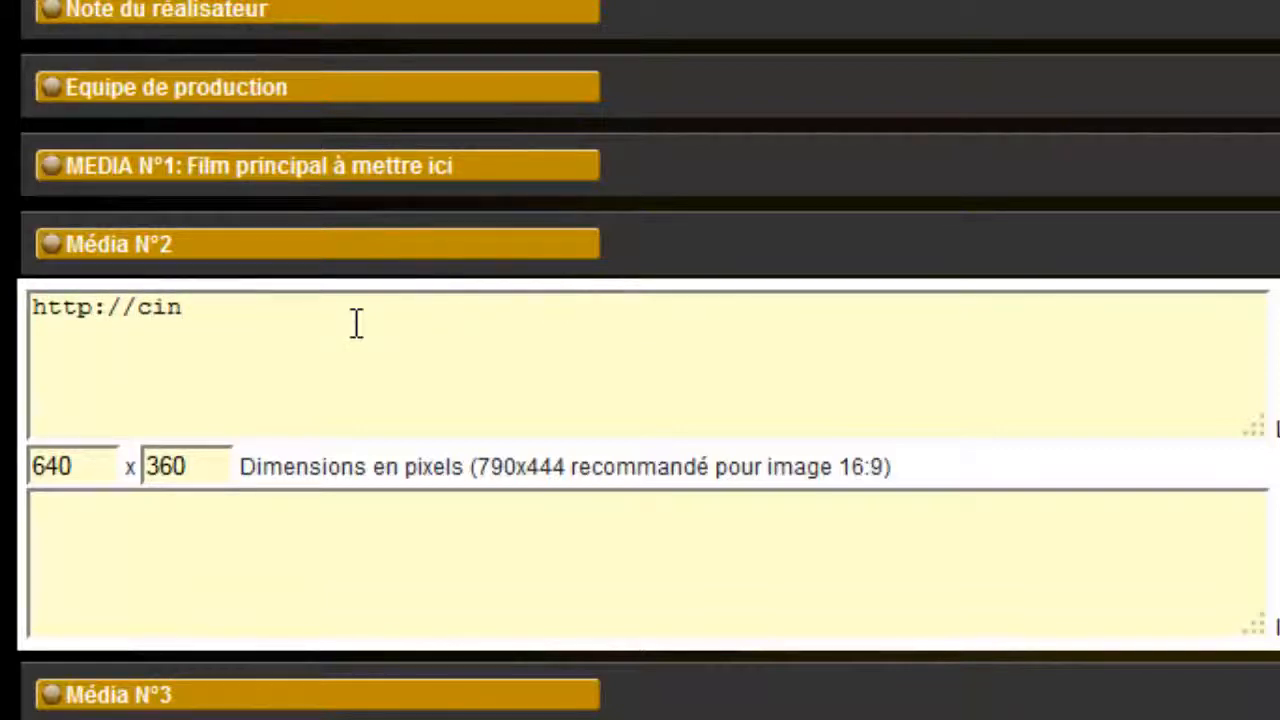
pyautogui.write('fii')
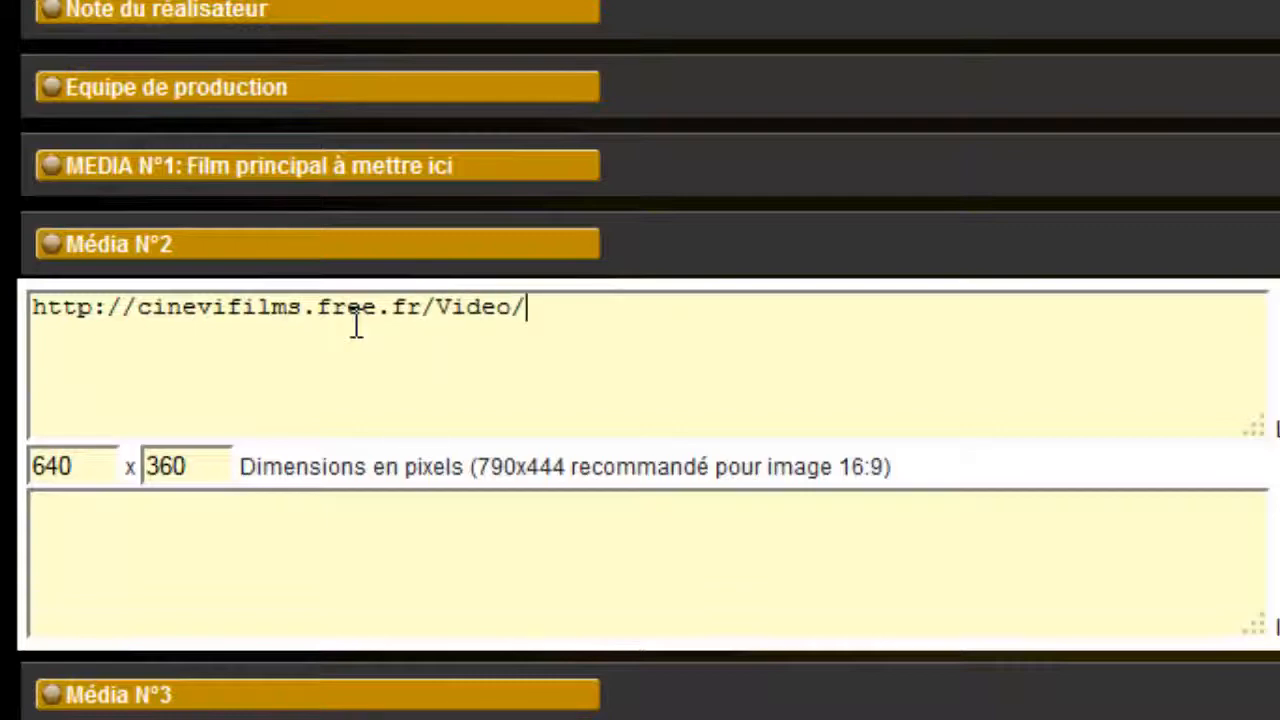
pyautogui.hotkey('ctrl', 'v')
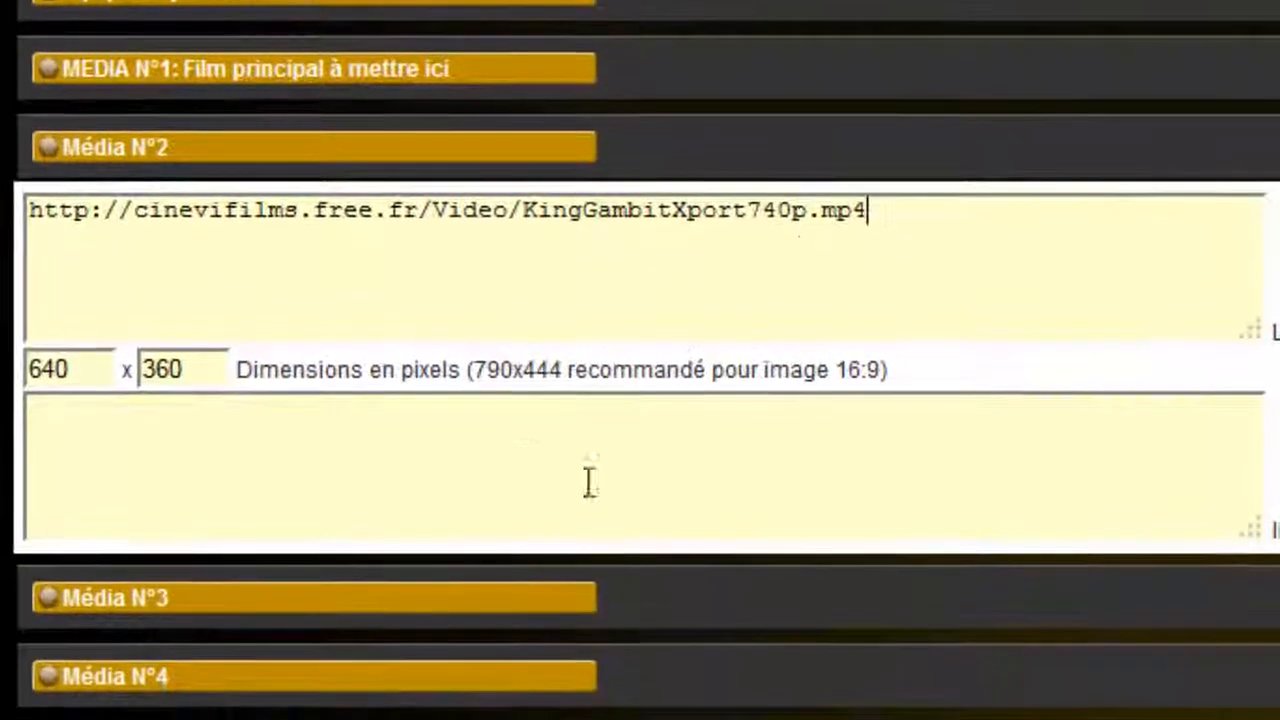
# Set the Média N°2 video dimensions to 740 x 416 pixels.
pyautogui.click(239, 403)
pyautogui.doubleClick(89, 369)
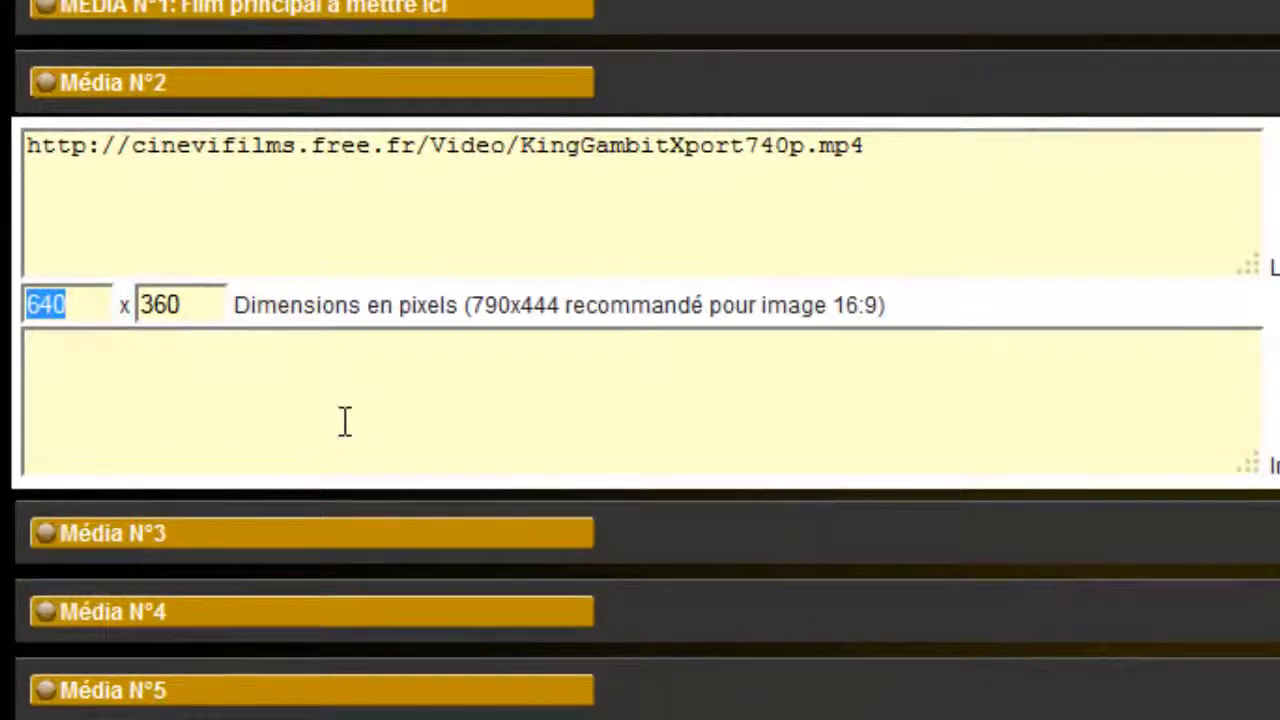
pyautogui.write('740')
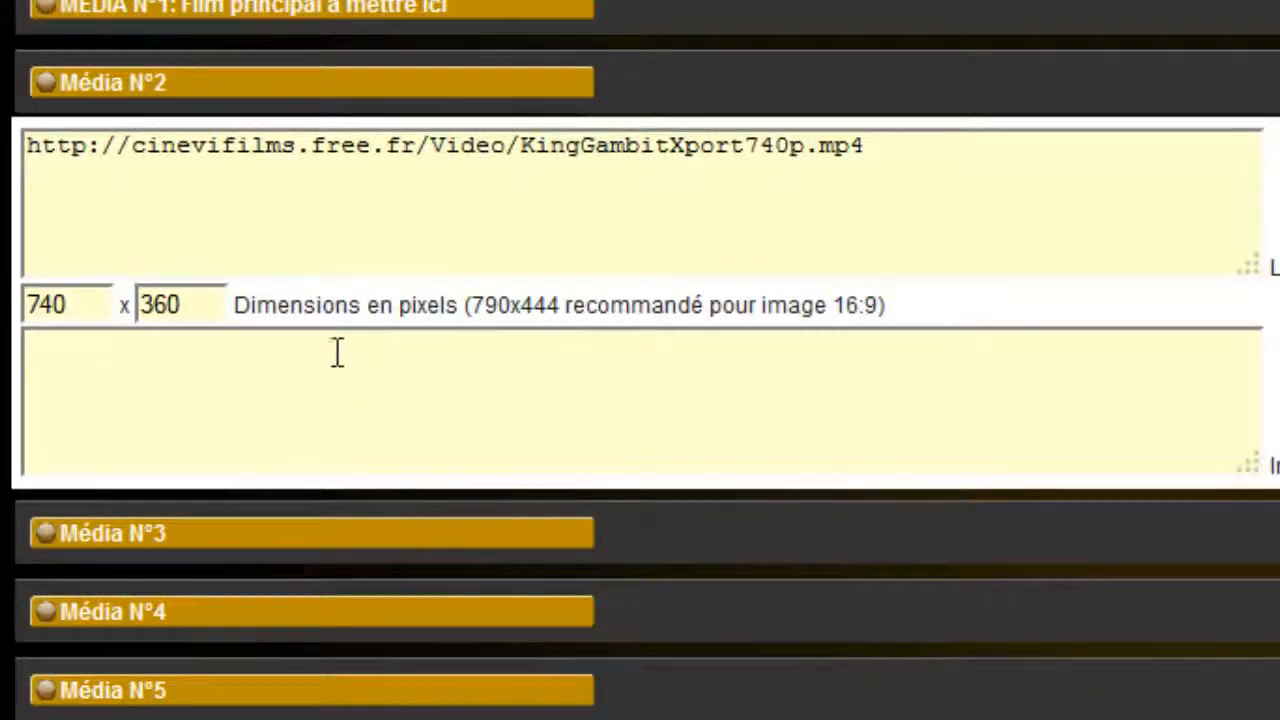
pyautogui.doubleClick(205, 302)
pyautogui.write('416')
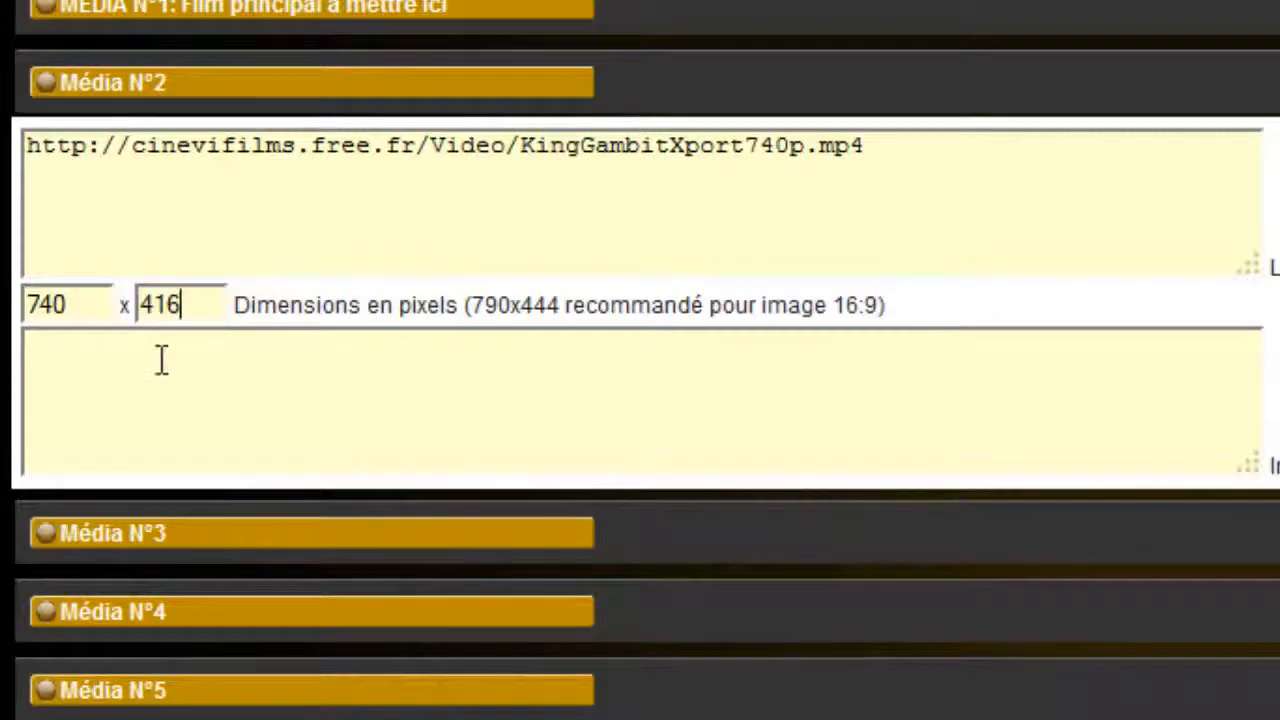
# Enter "Version 2 minutes" as the description text of Média N°2.
pyautogui.click(161, 360)
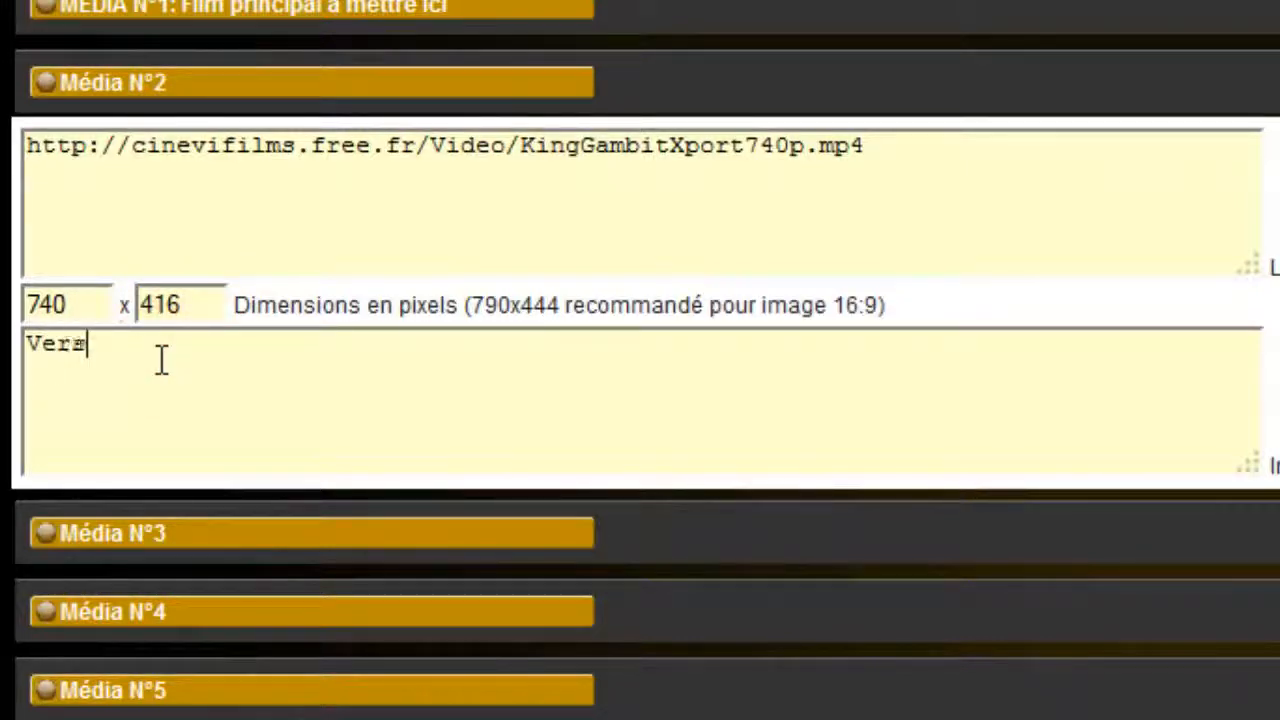
pyautogui.write('Version 2 mintes')
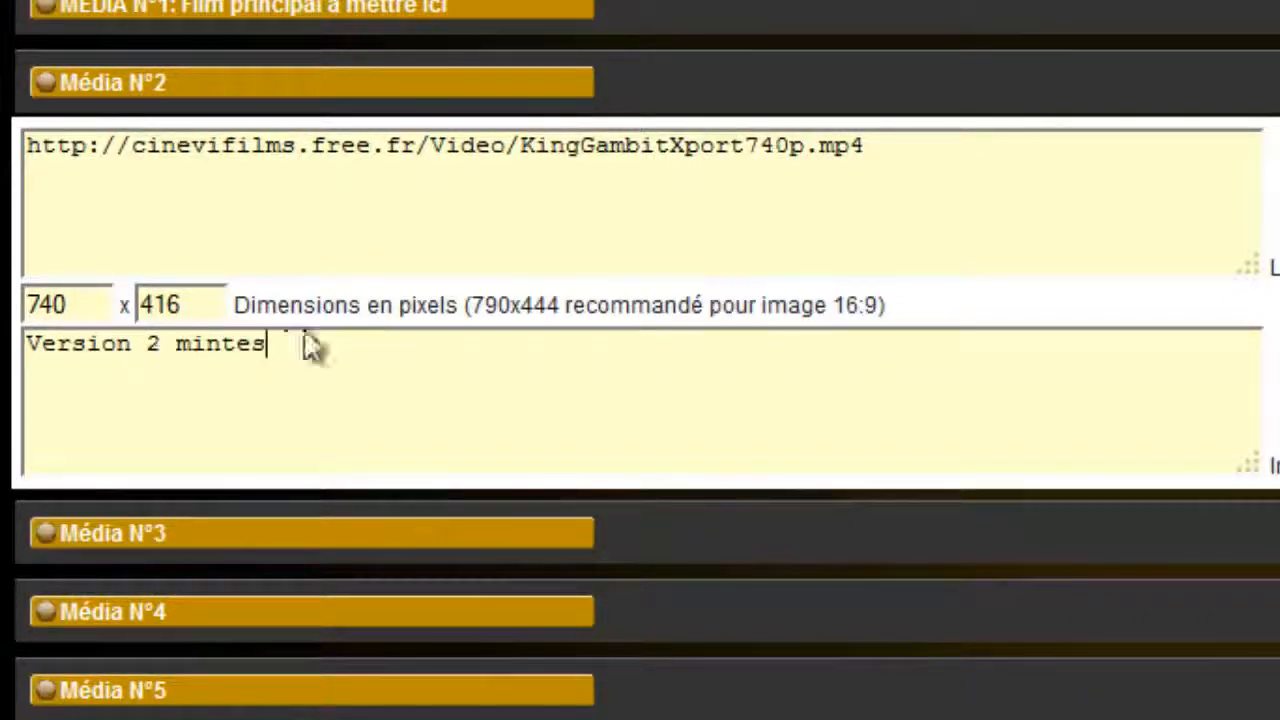
pyautogui.click(218, 344)
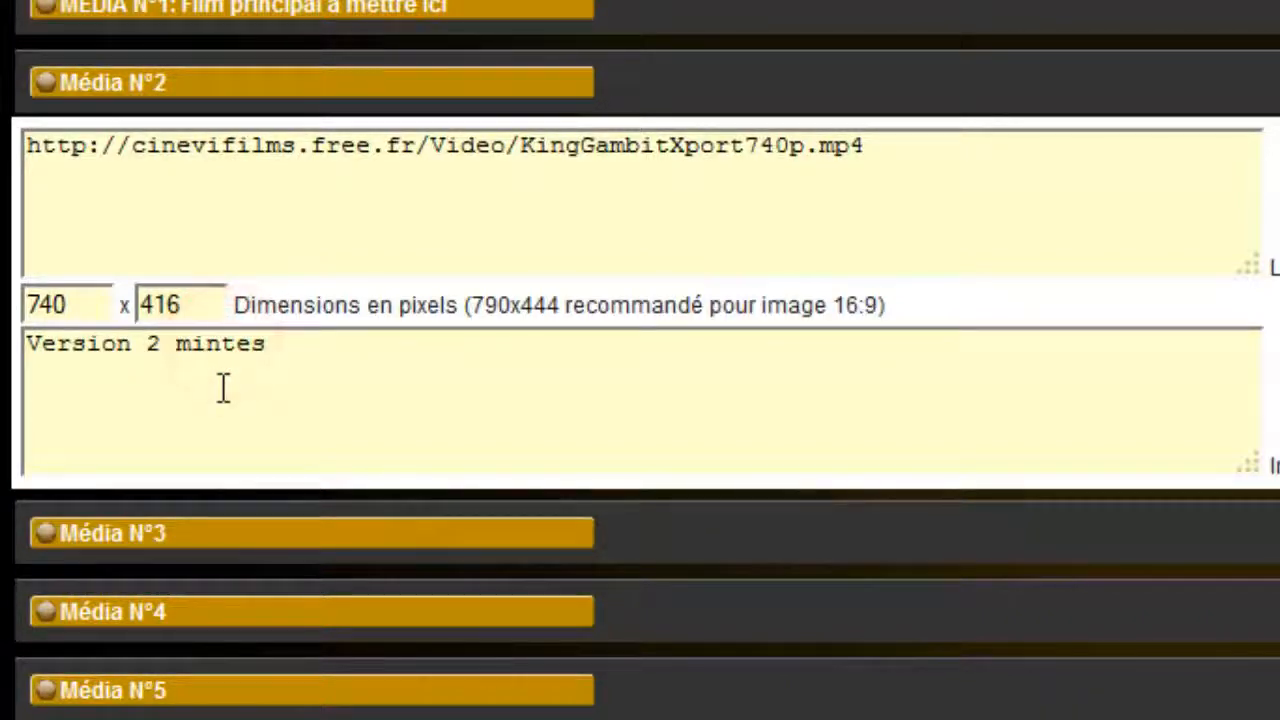
pyautogui.write('u')
pyautogui.click(380, 439)
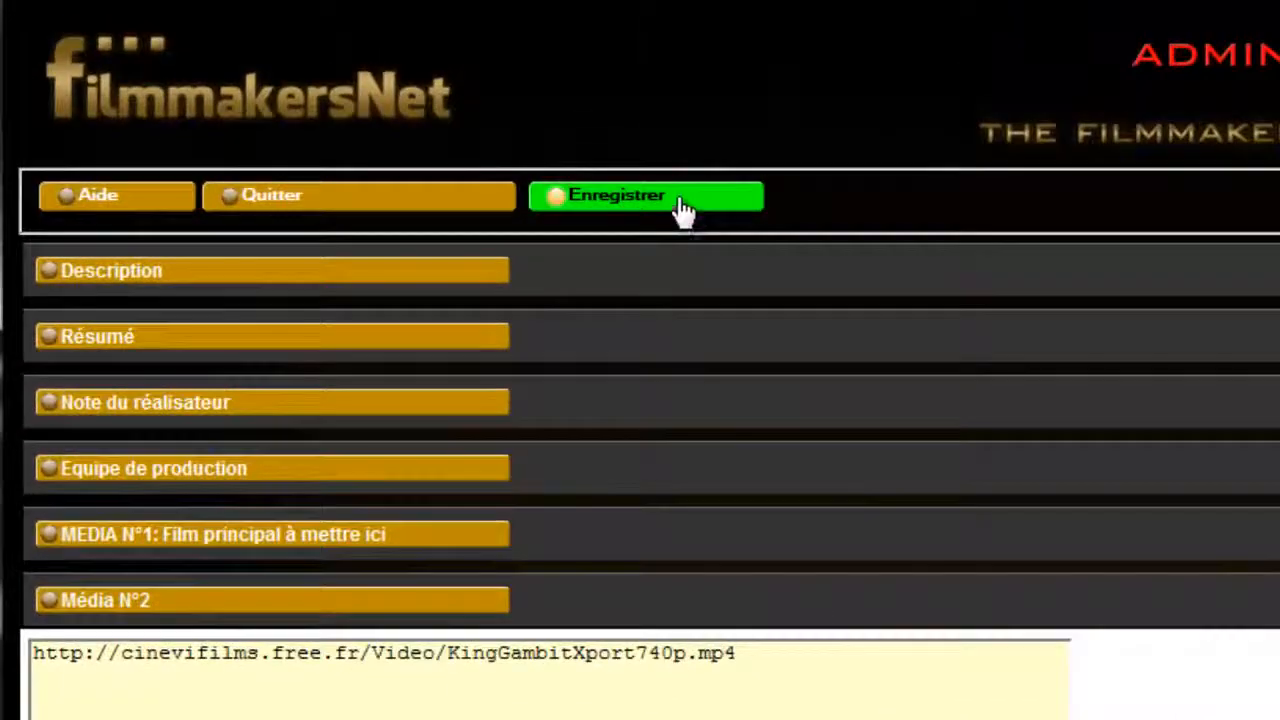
# Save and close the film record, and try to play the "Version 2 minutes" video on the film page.
pyautogui.click(678, 198)
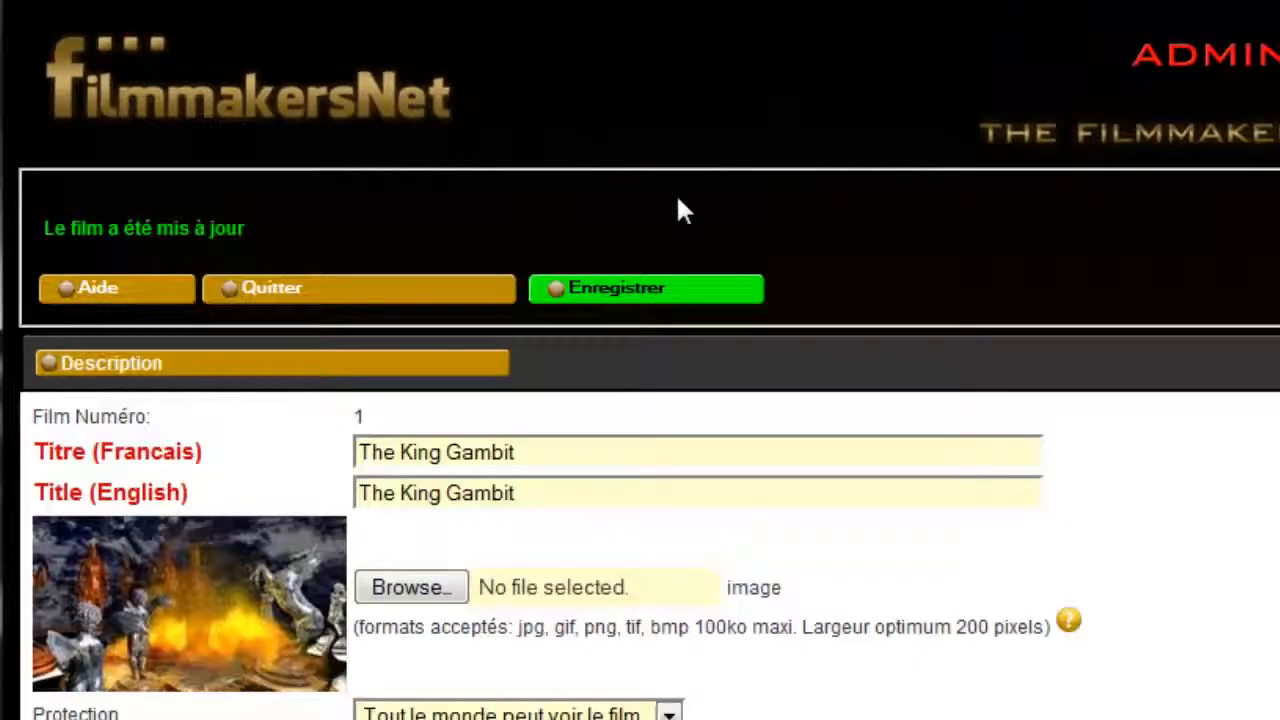
pyautogui.click(405, 292)
pyautogui.scroll(-9, 681, 502)
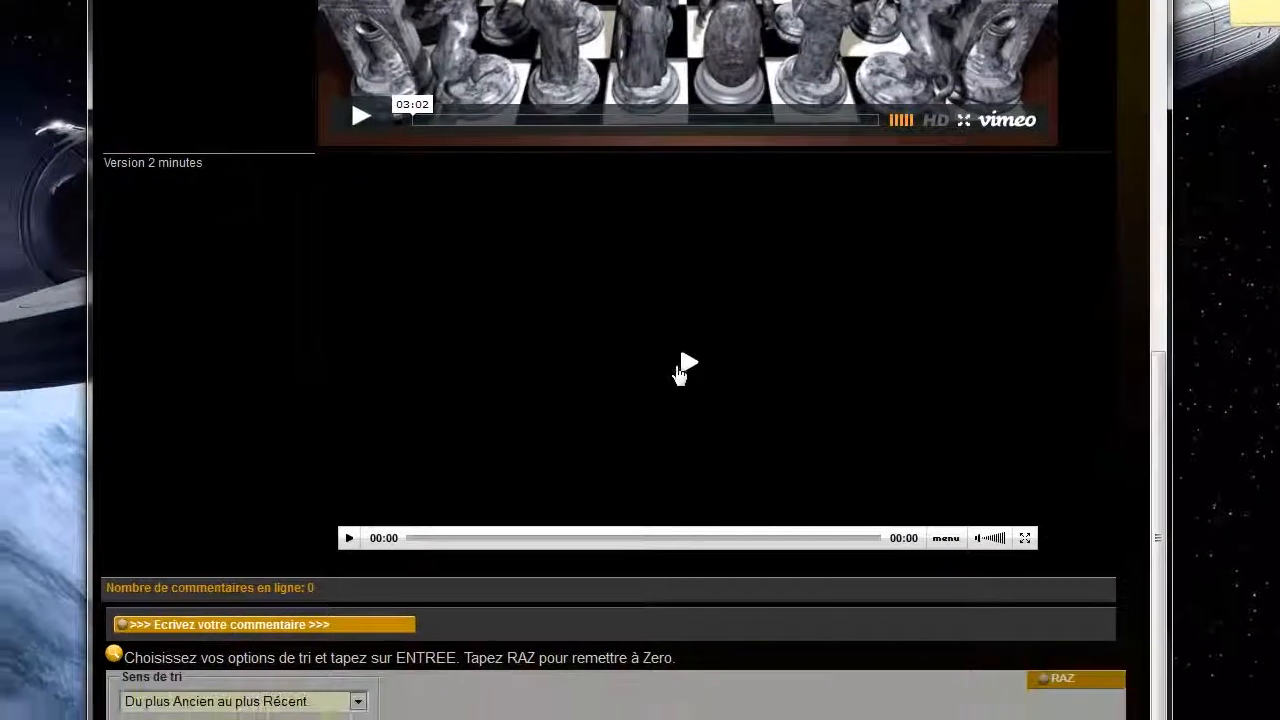
pyautogui.click(668, 462)
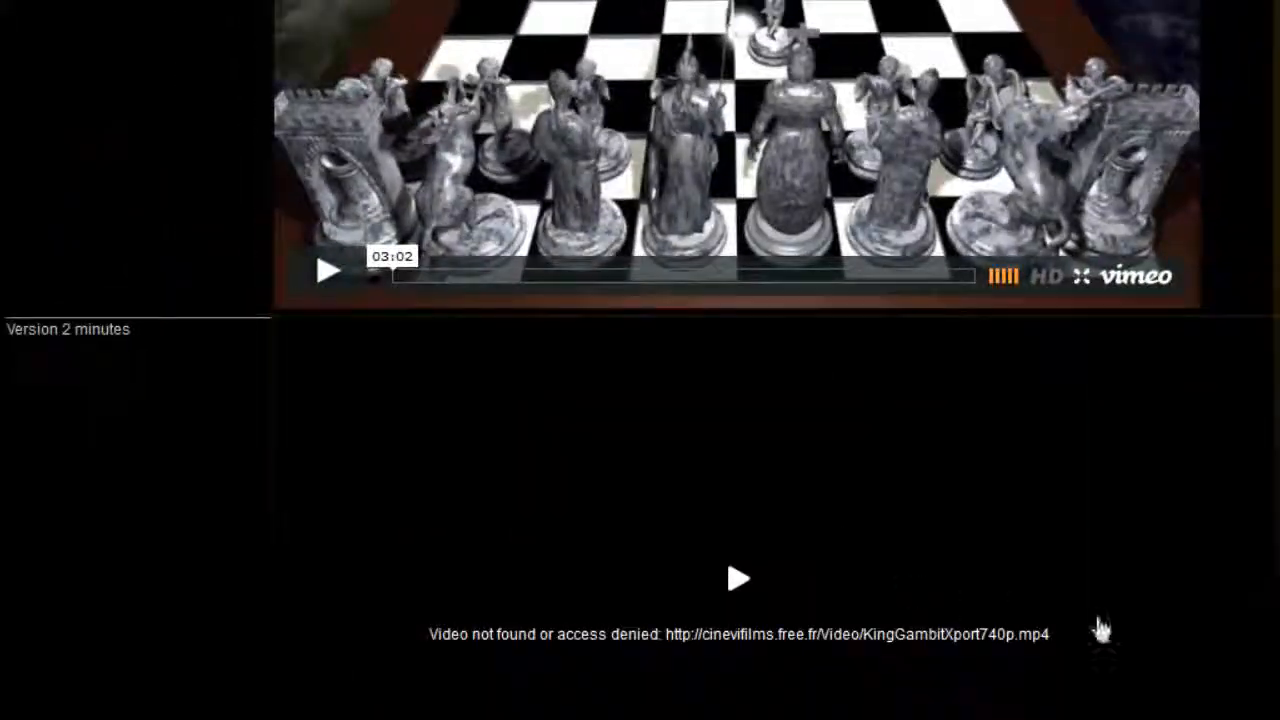
# Reopen The King Gambit's film record and change the folder in the Média N°2 link to Videos.
pyautogui.click(1238, 546)
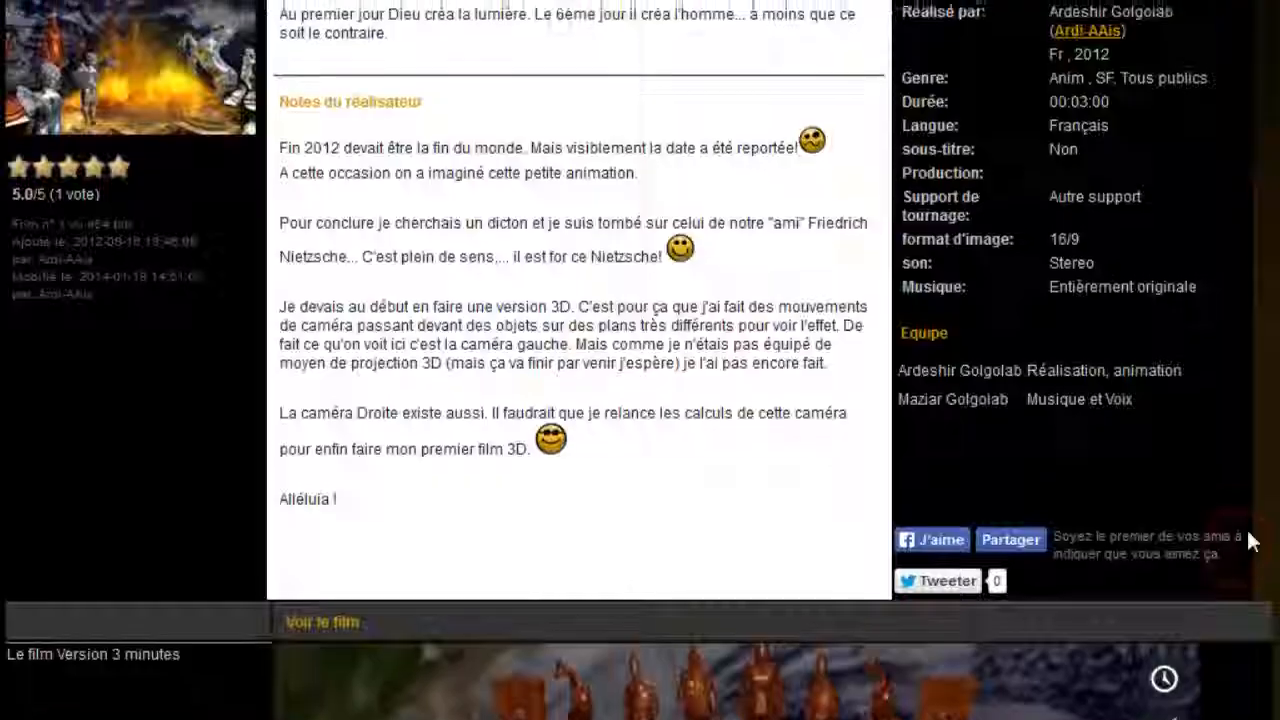
pyautogui.scroll(5, 1240, 520)
pyautogui.click(1055, 240)
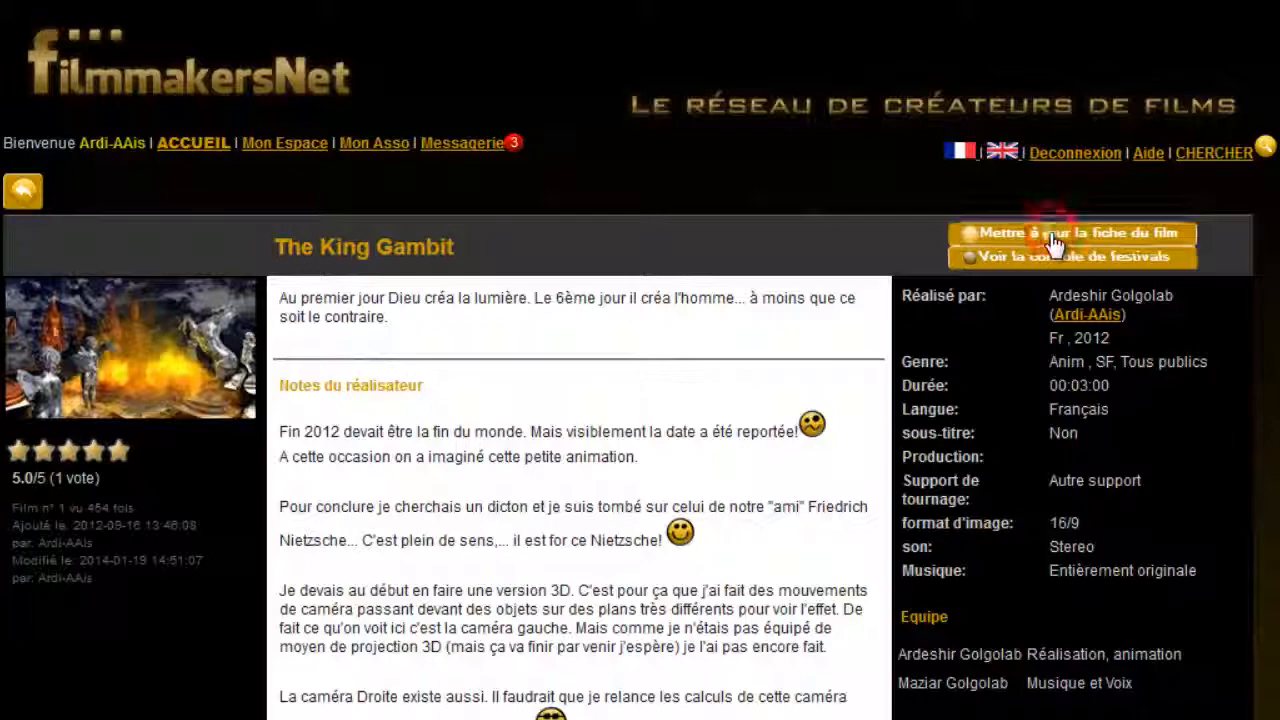
pyautogui.scroll(-6, 966, 386)
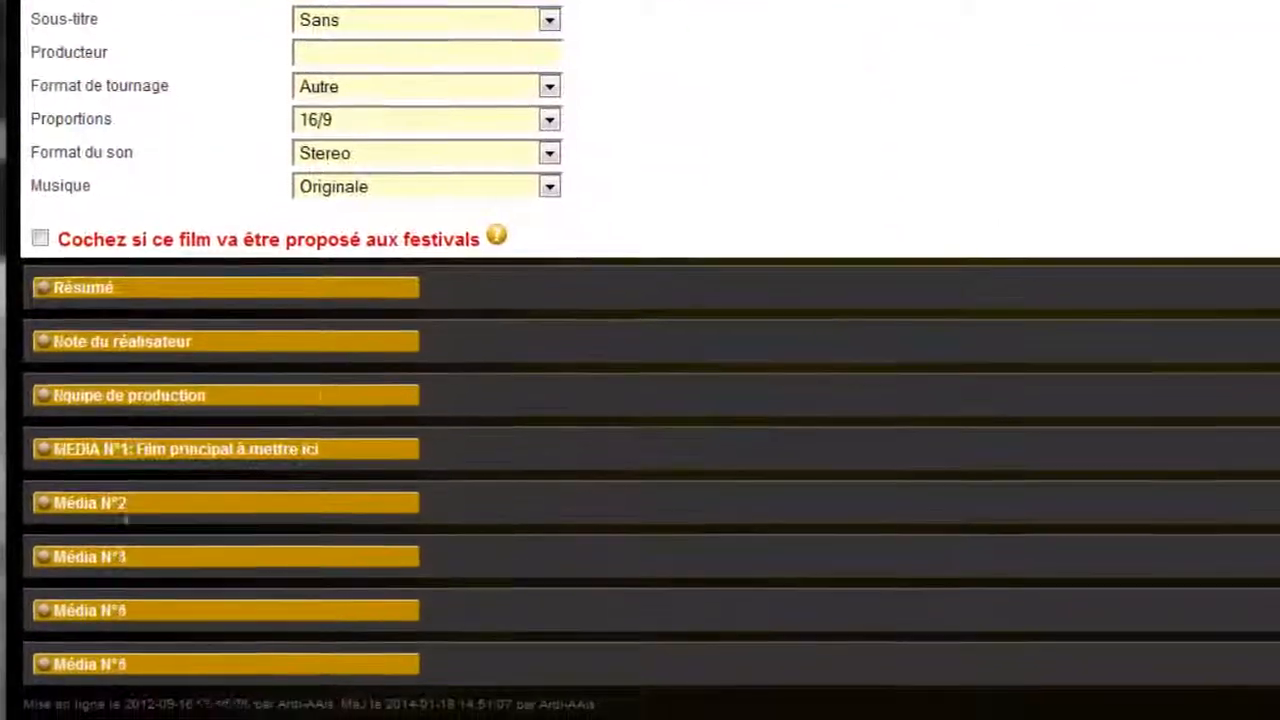
pyautogui.click(120, 591)
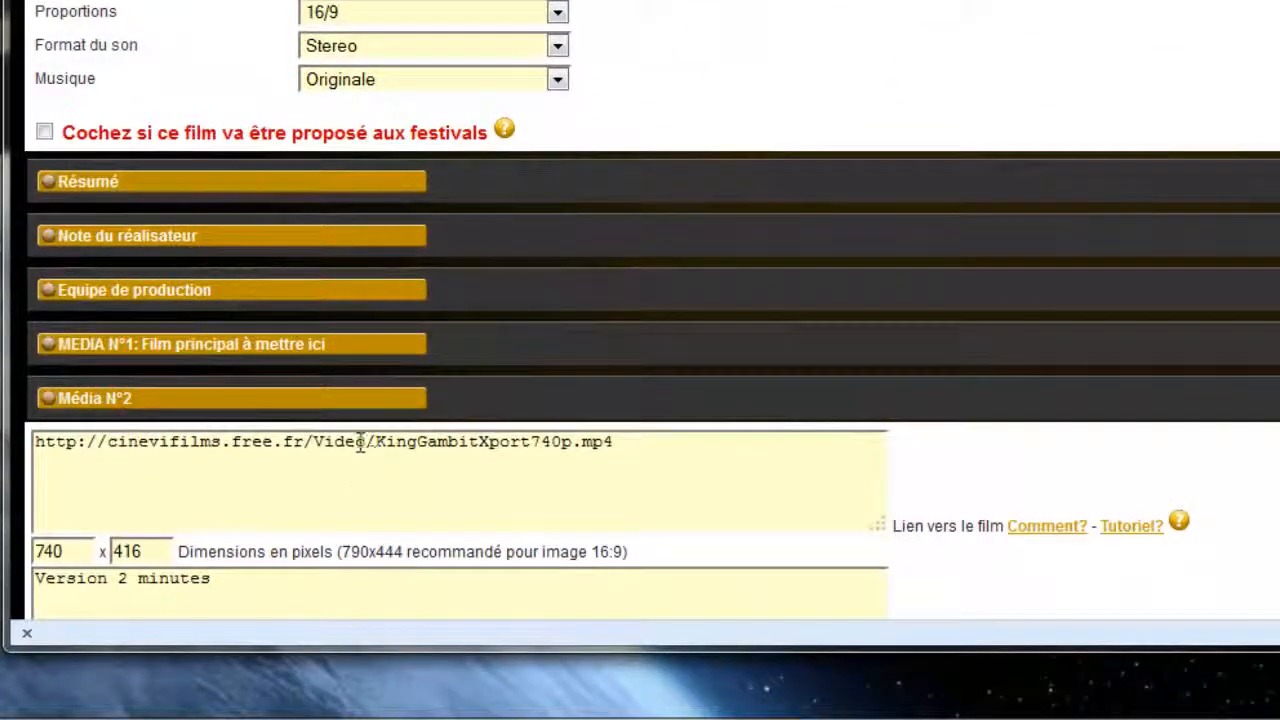
pyautogui.click(362, 443)
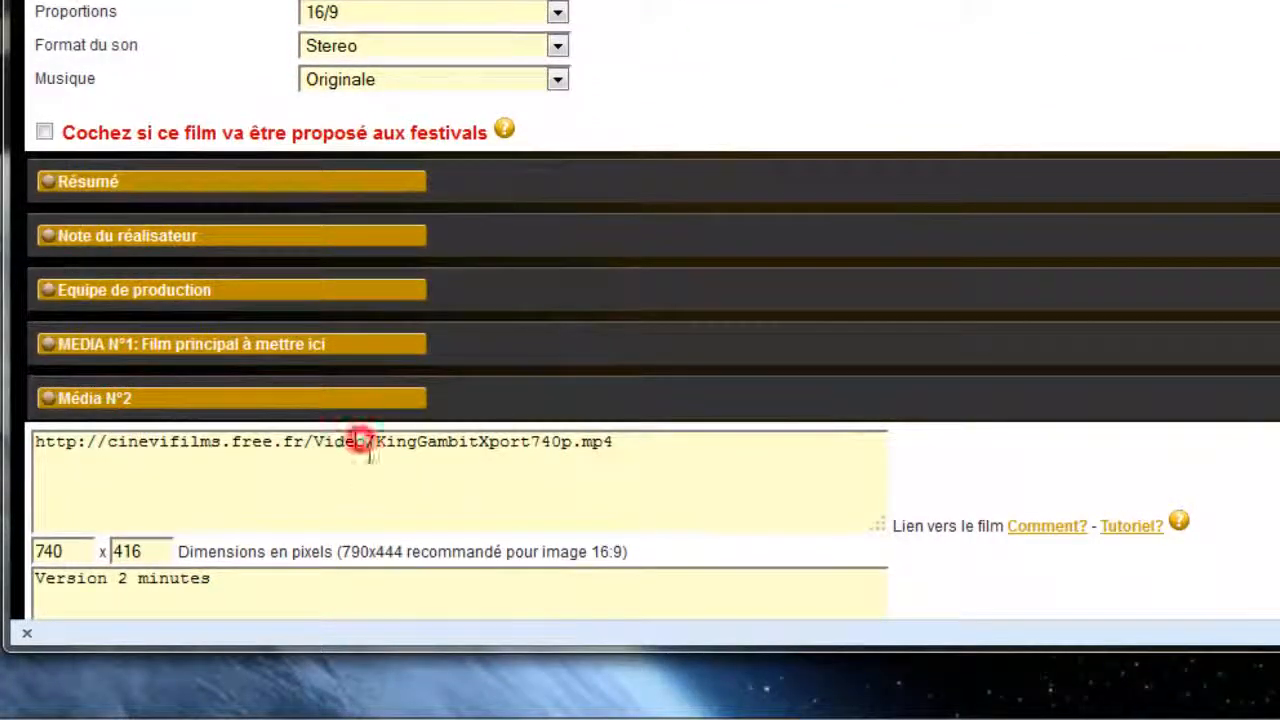
pyautogui.write('s')
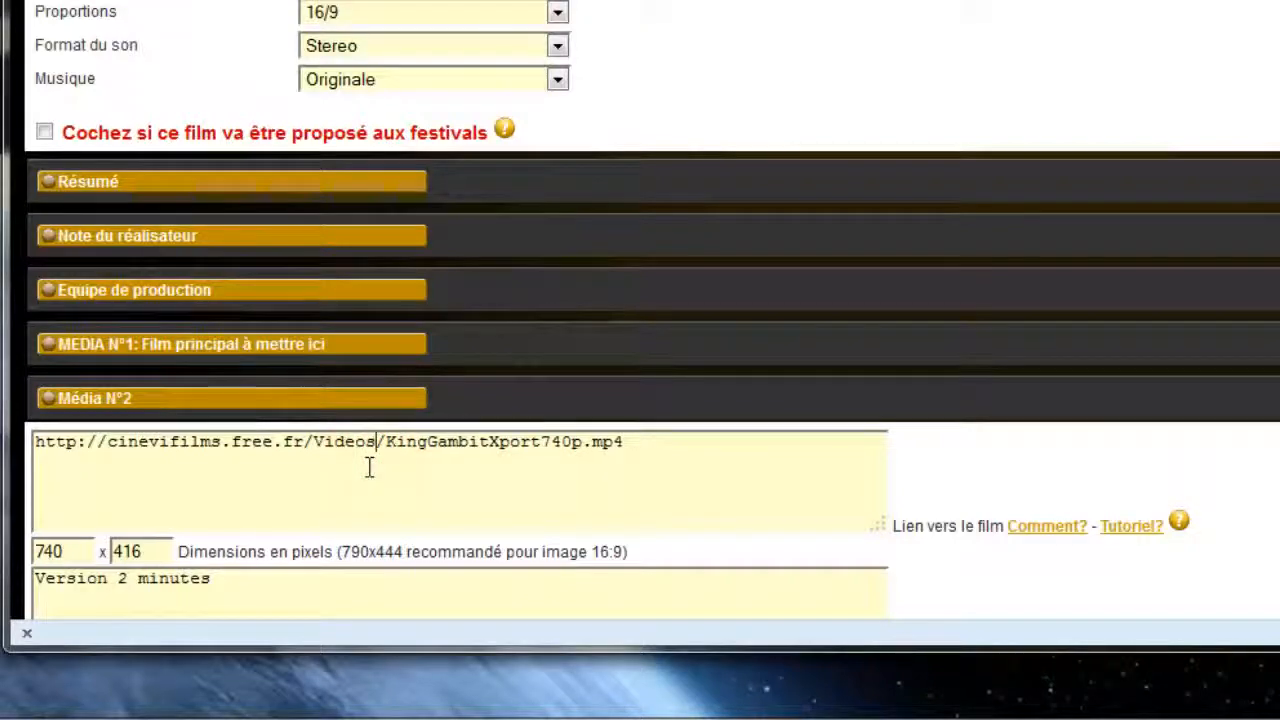
# Save the corrected record, leave the administration page and play the 2-minute video on the film page.
pyautogui.click(1136, 447)
pyautogui.scroll(5, 1136, 447)
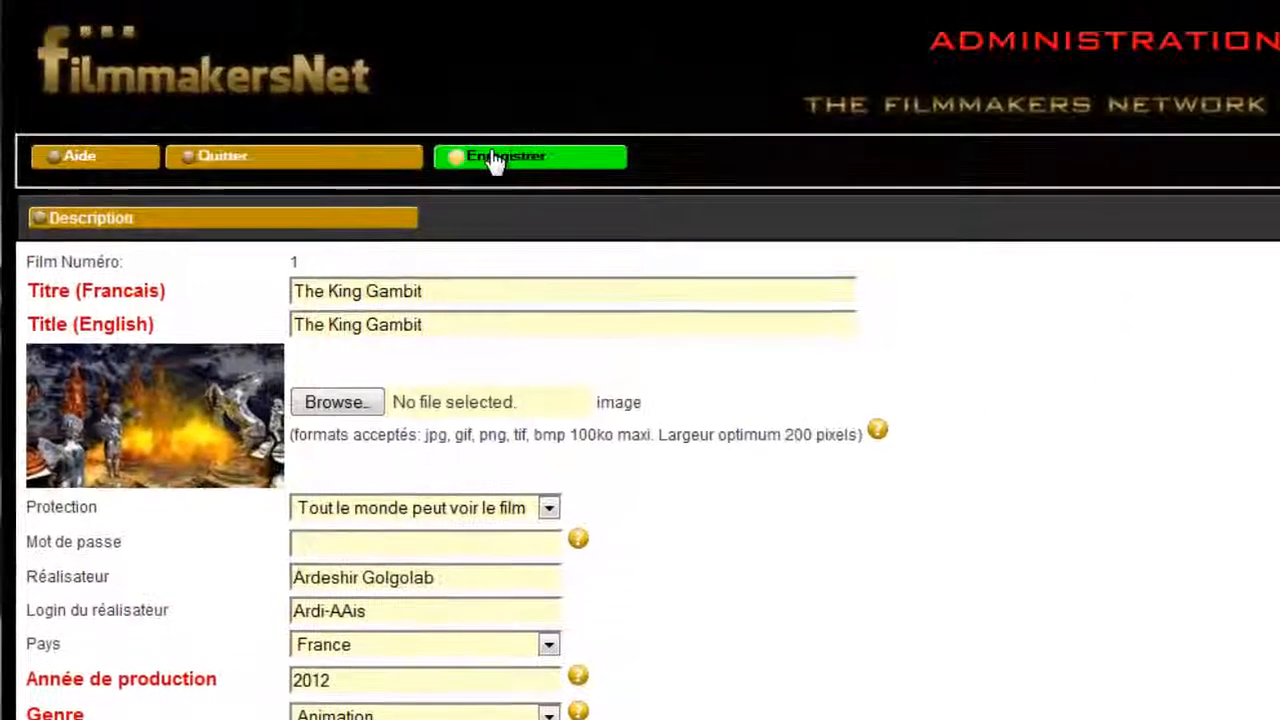
pyautogui.click(490, 158)
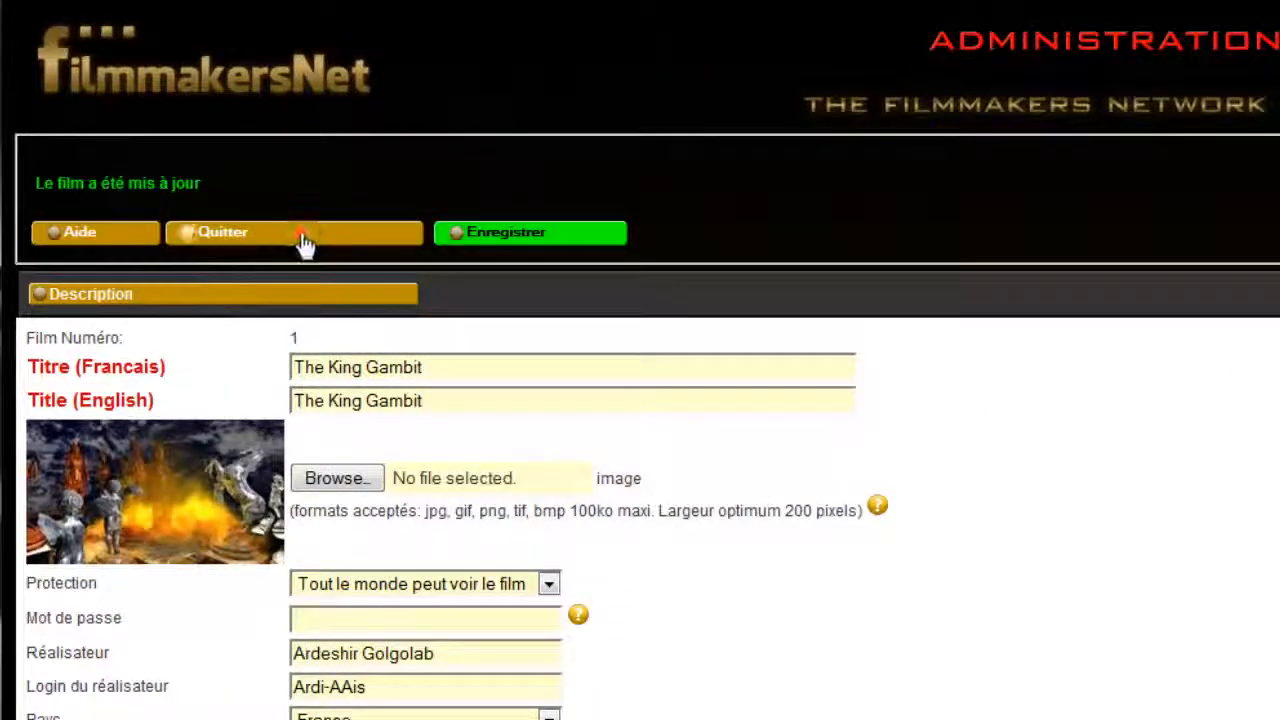
pyautogui.click(301, 234)
pyautogui.scroll(-12, 601, 668)
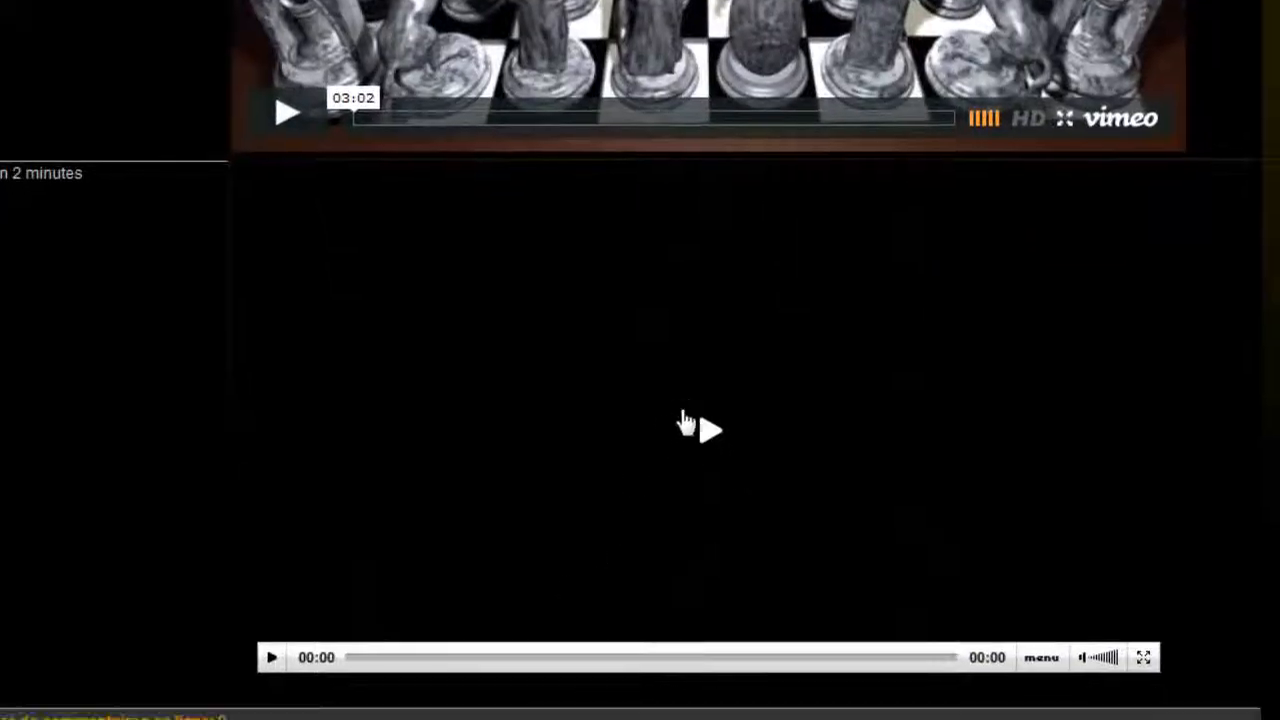
pyautogui.click(706, 430)
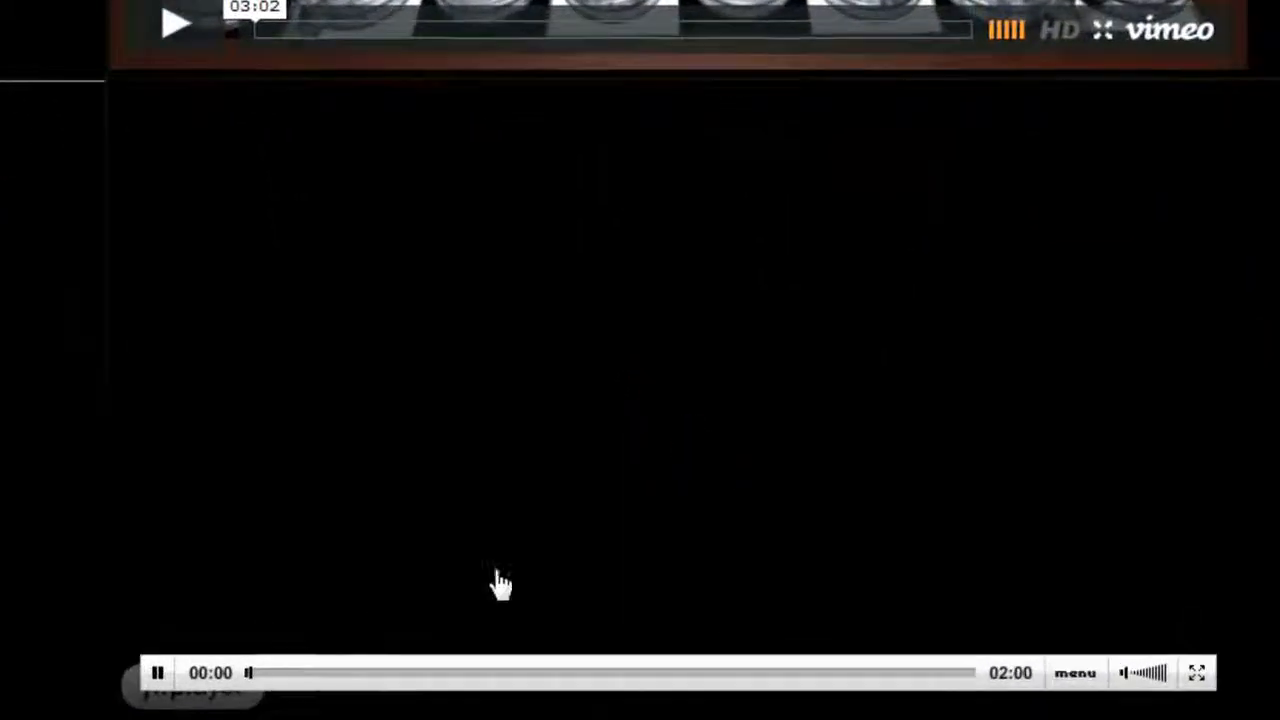